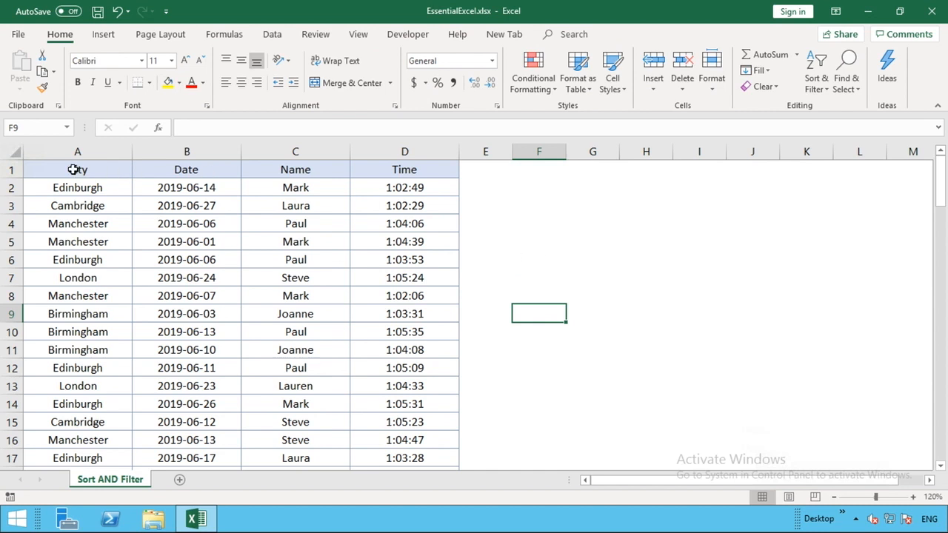
- Sort the table by the Time column from smallest to largest and select the first data row
left_click(12, 170)
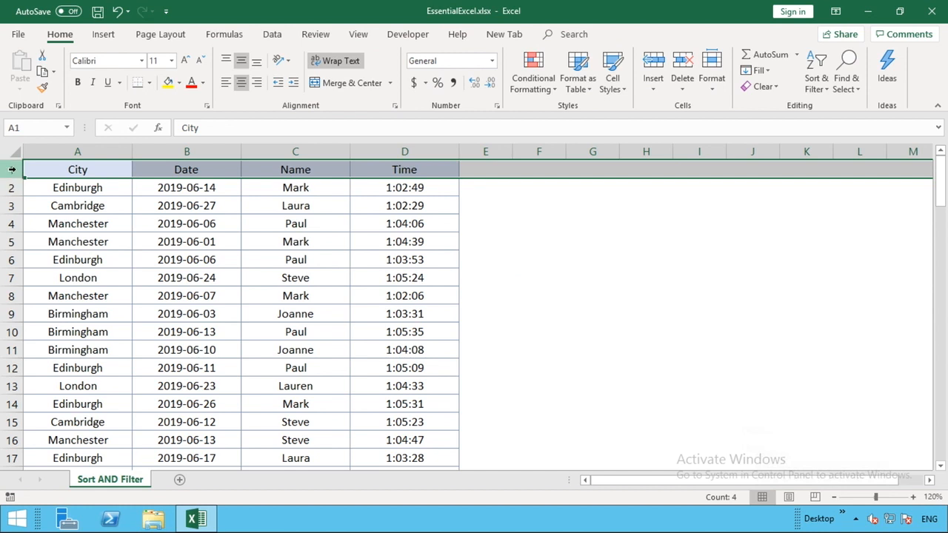
left_click(62, 170)
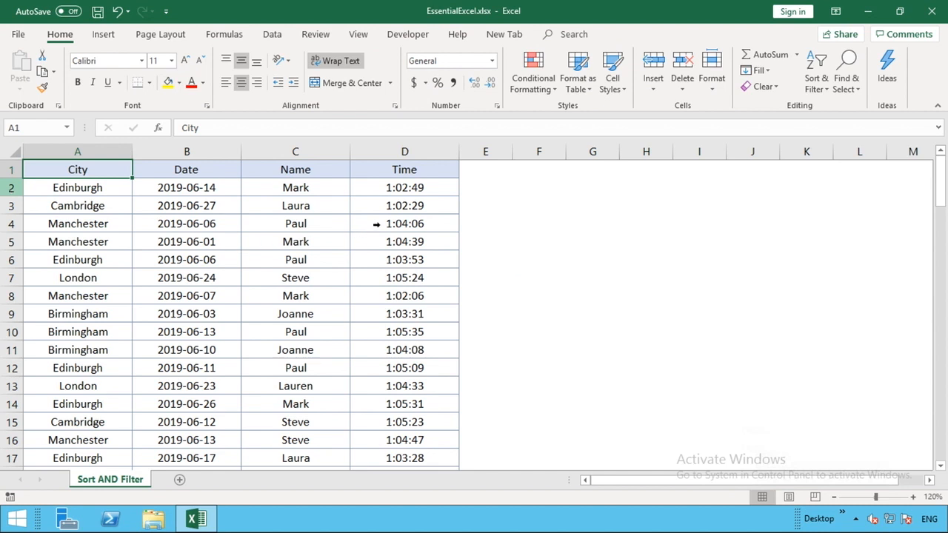
left_click(380, 224)
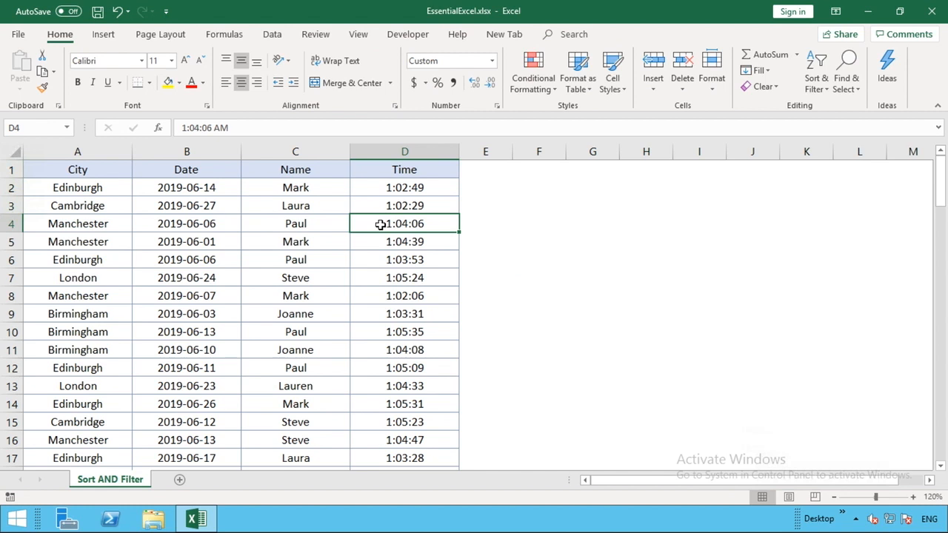
right_click(423, 226)
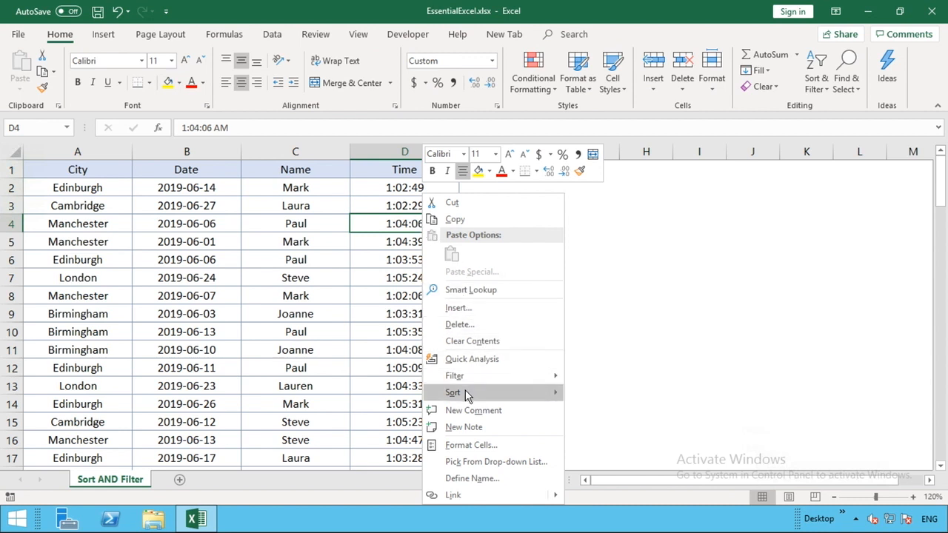
mouse_move(466, 396)
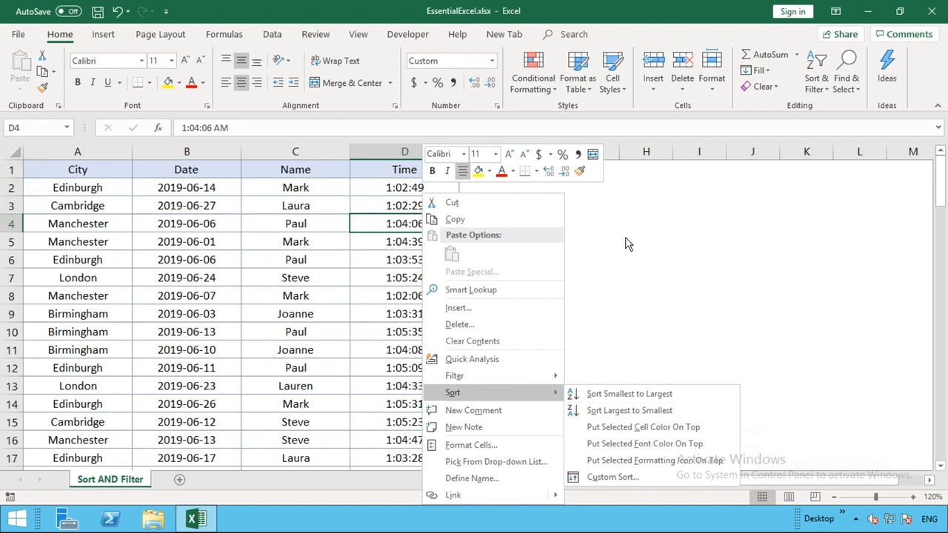
left_click(368, 222)
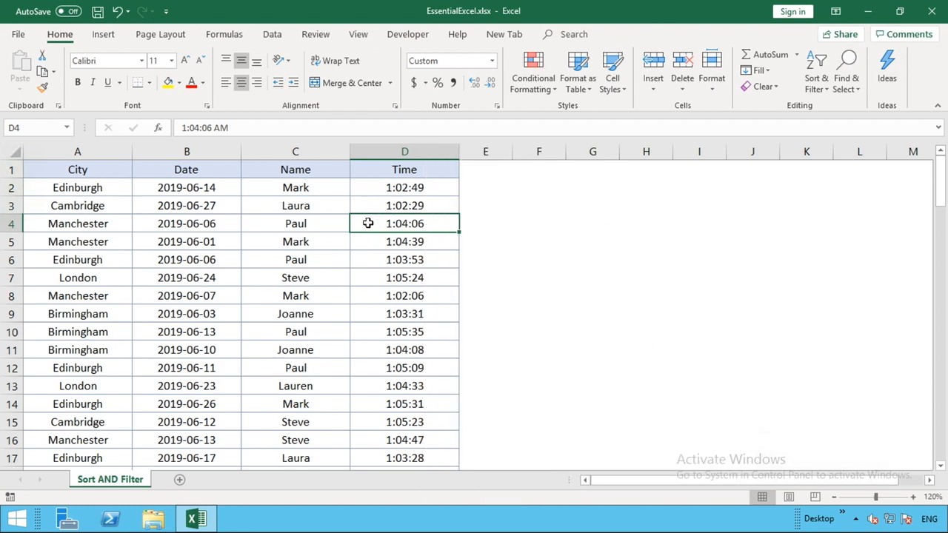
left_click(275, 35)
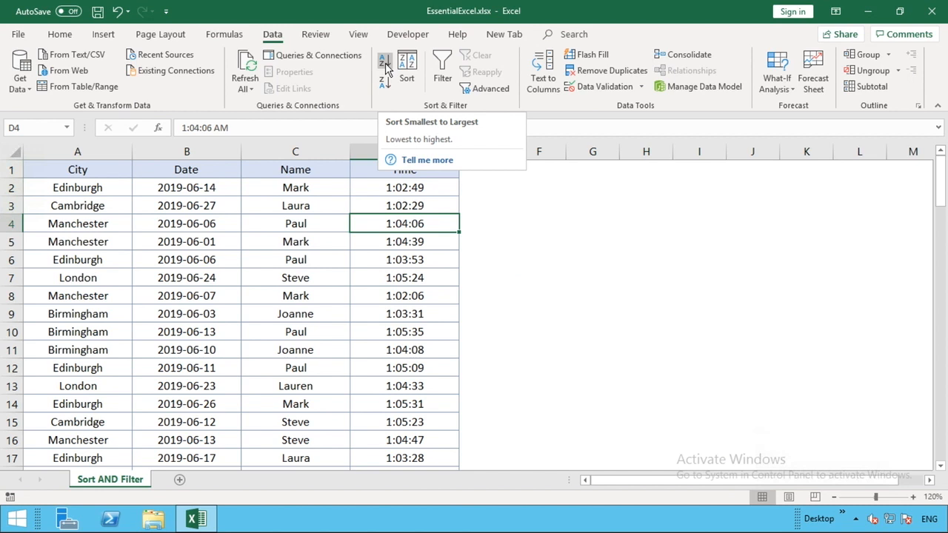
left_click(385, 67)
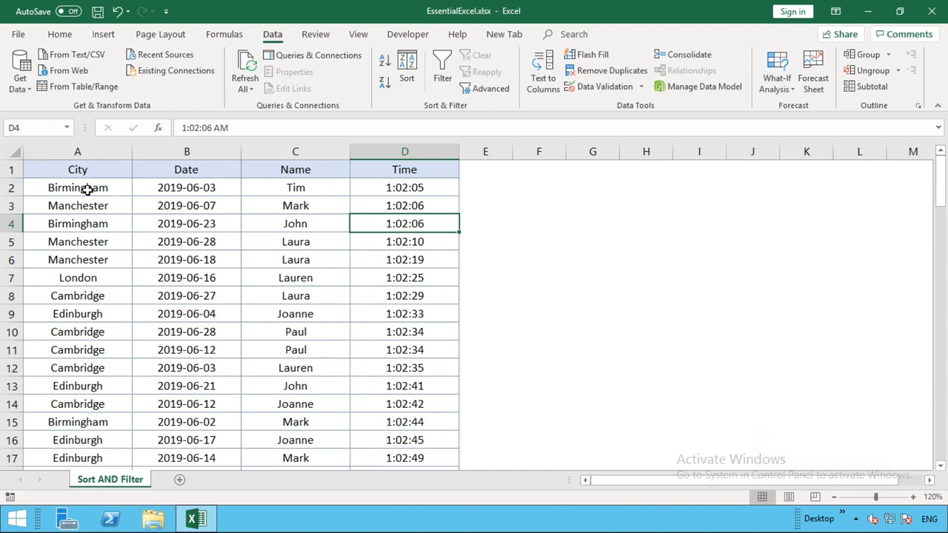
left_click(14, 188)
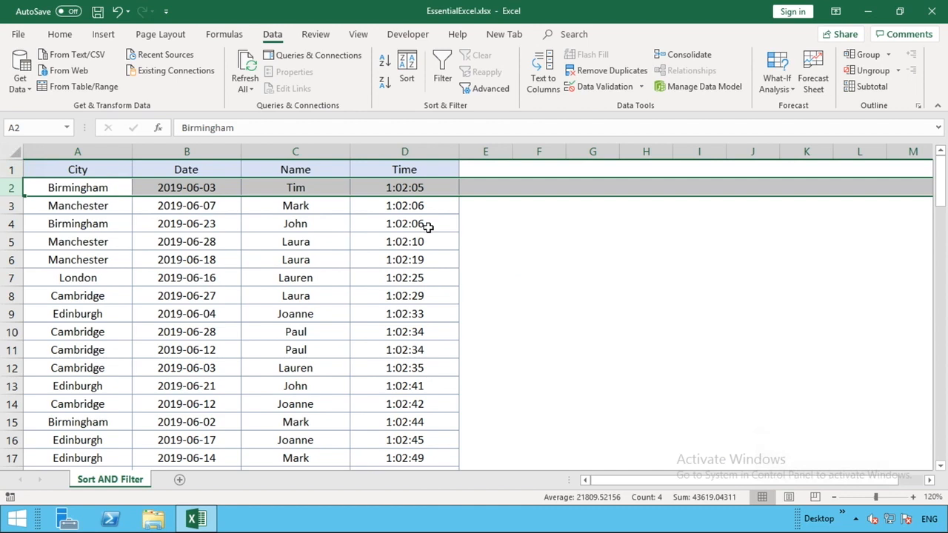
- Undo the Time sort, redo it, and undo it again to restore the original row order
left_click(117, 13)
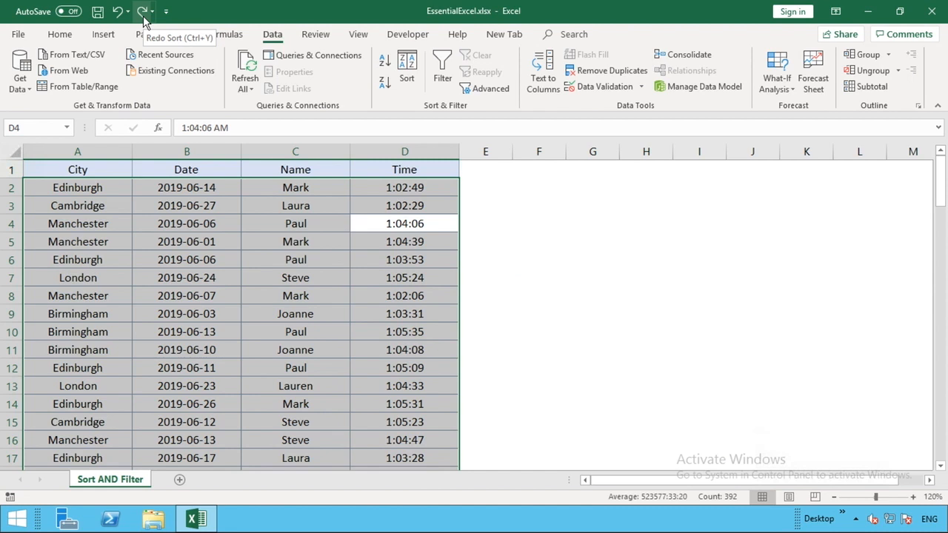
left_click(143, 17)
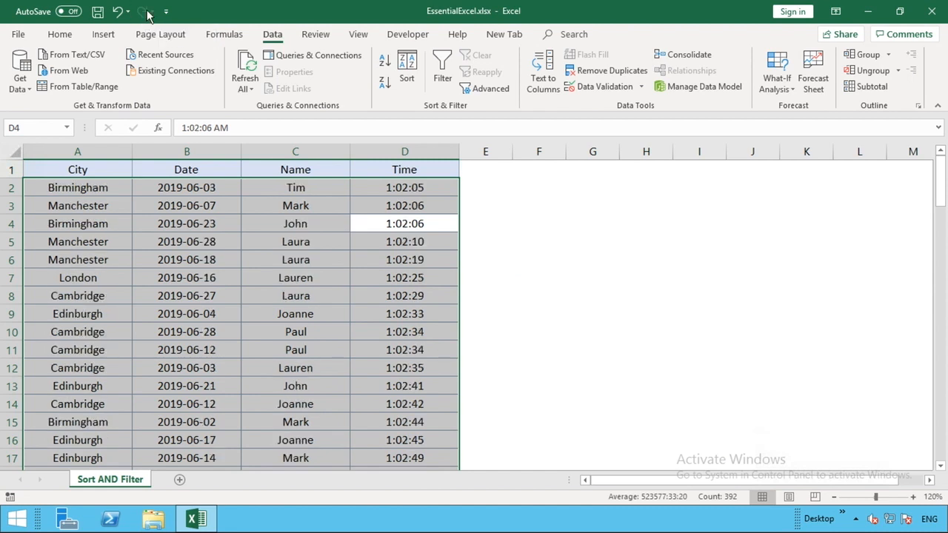
left_click(119, 15)
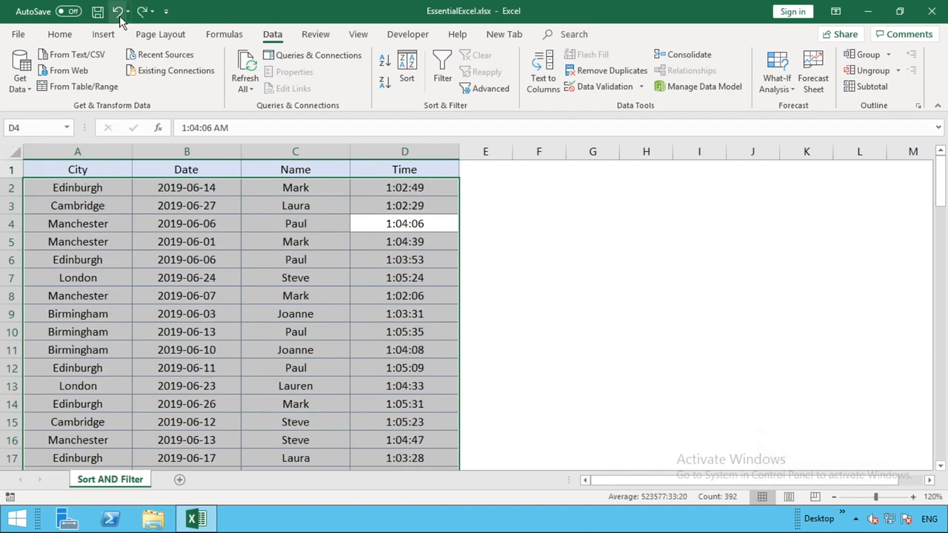
left_click(489, 237)
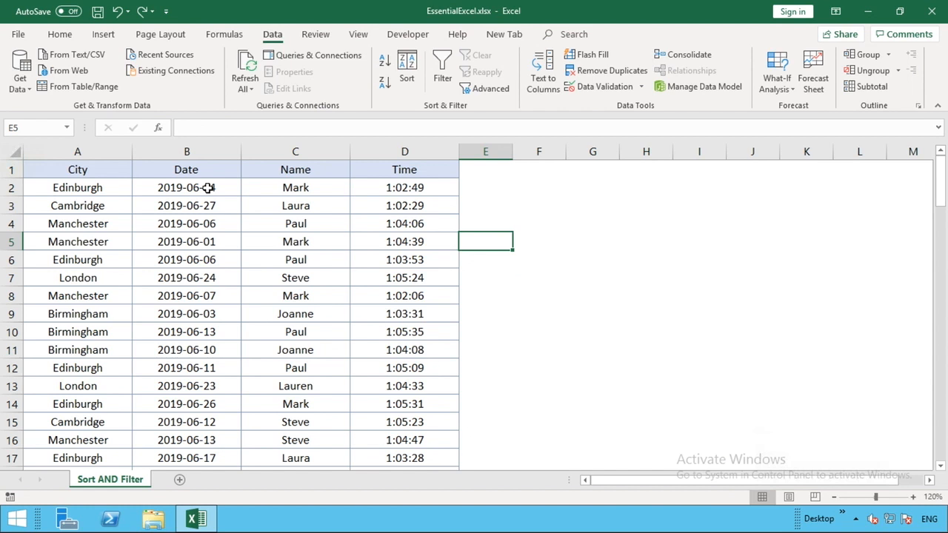
- Sort the table by the Time column from smallest to largest
left_click(410, 223)
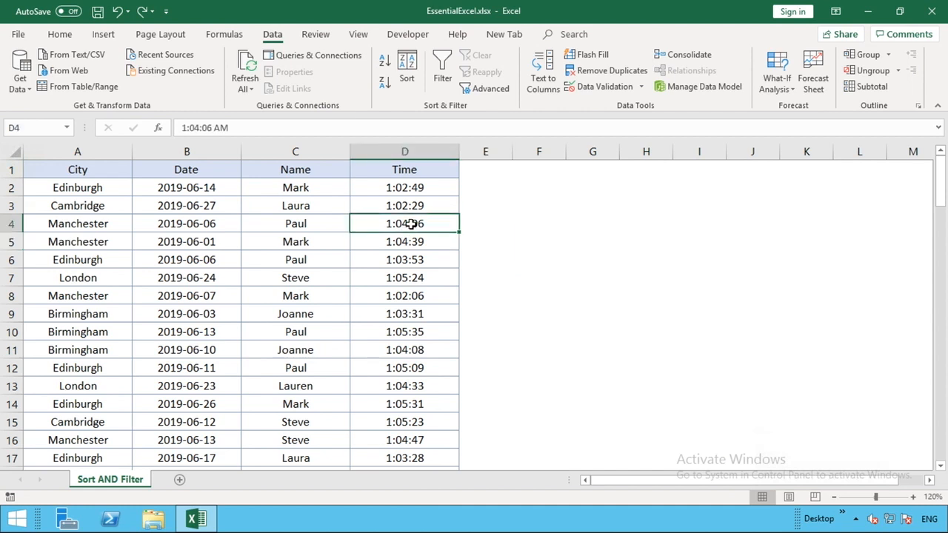
right_click(411, 224)
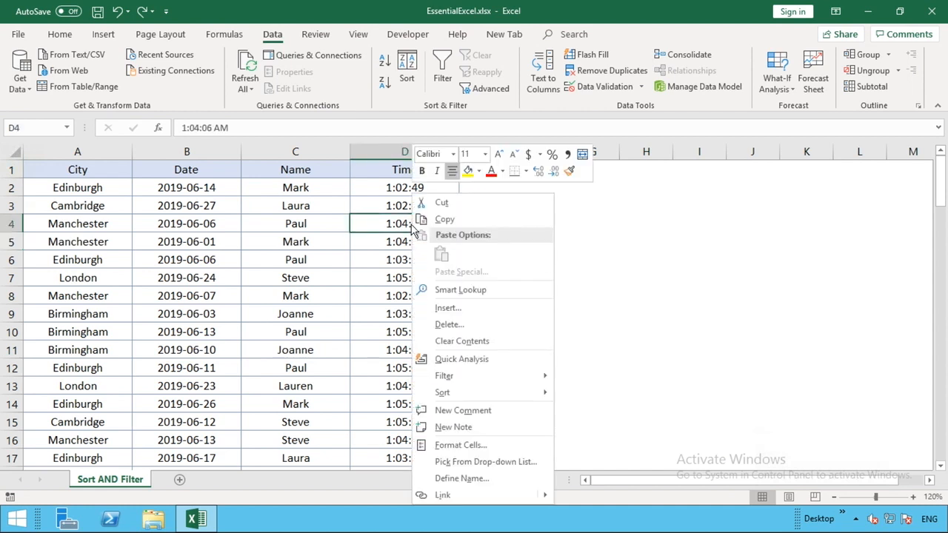
mouse_move(452, 398)
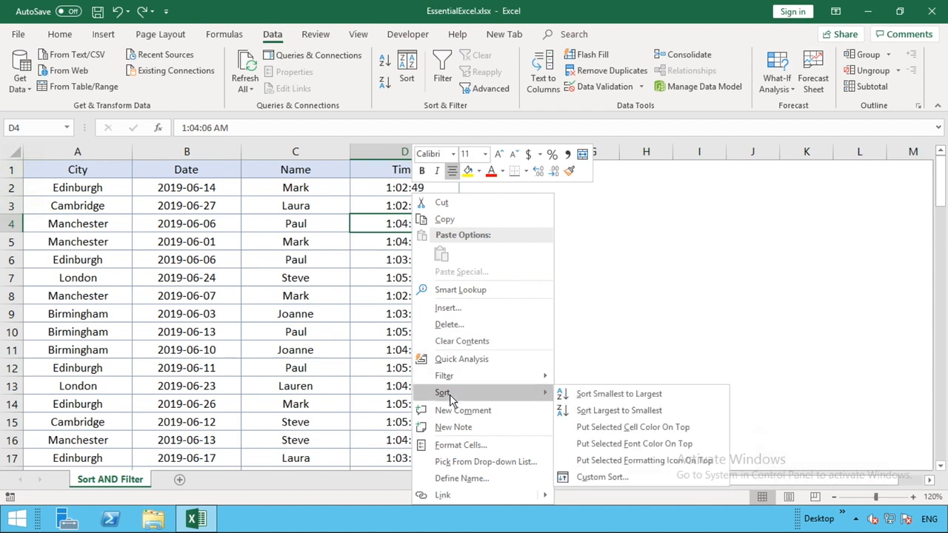
left_click(593, 398)
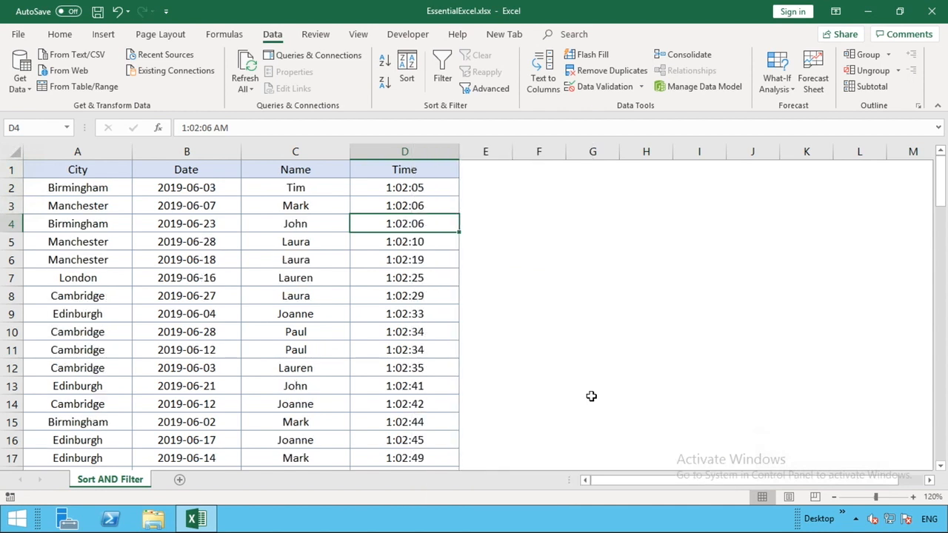
- Sort the table by Date from oldest to newest and select in turn the rows for 2019-06-01, 2019-06-02 and 2019-06-03
right_click(194, 224)
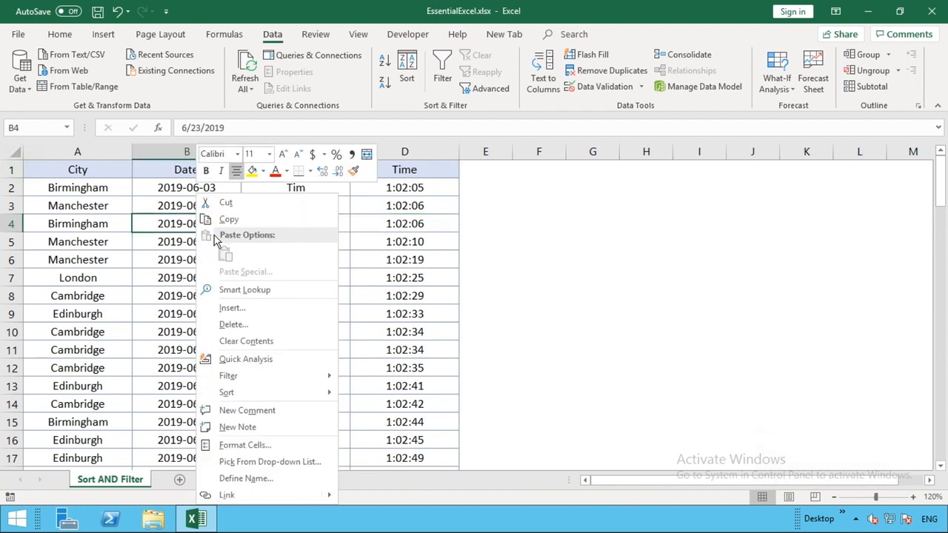
mouse_move(254, 394)
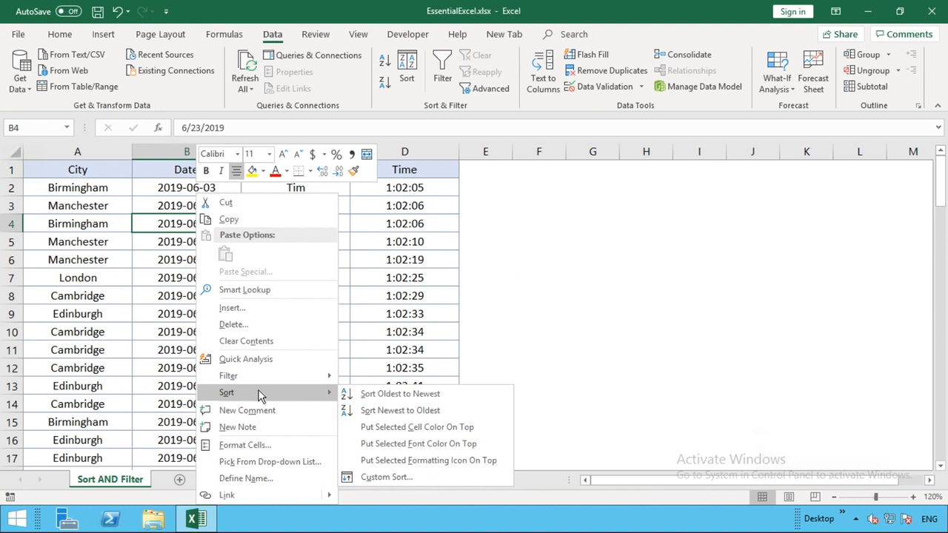
left_click(393, 399)
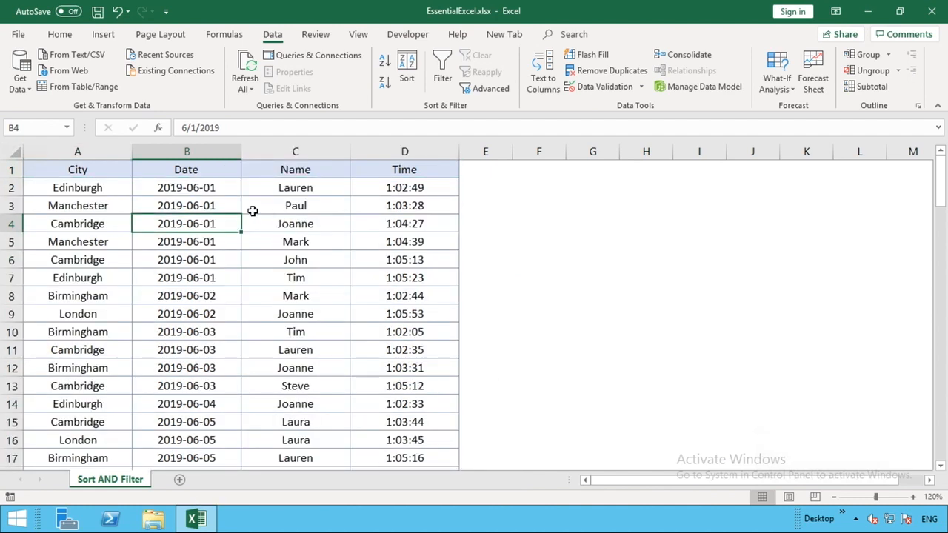
left_click_drag(106, 189, 409, 274)
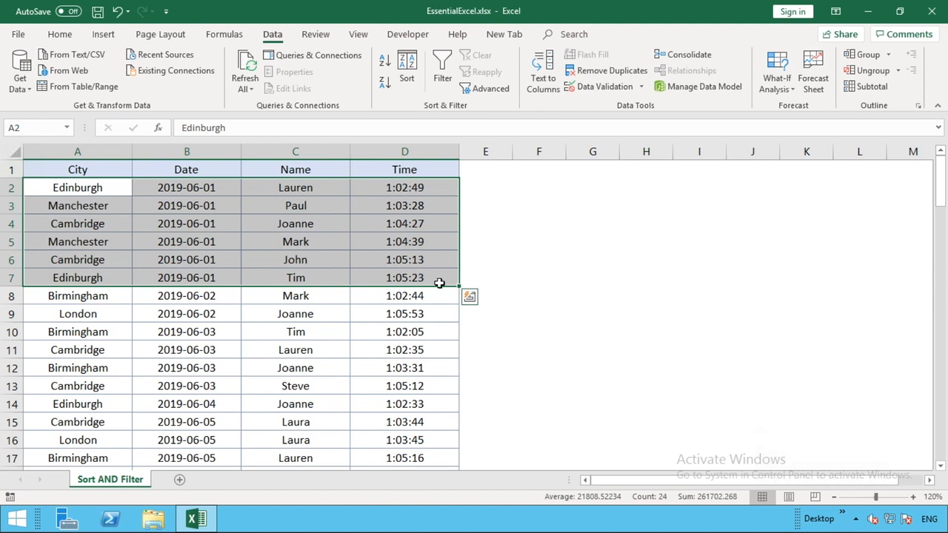
left_click_drag(110, 296, 409, 309)
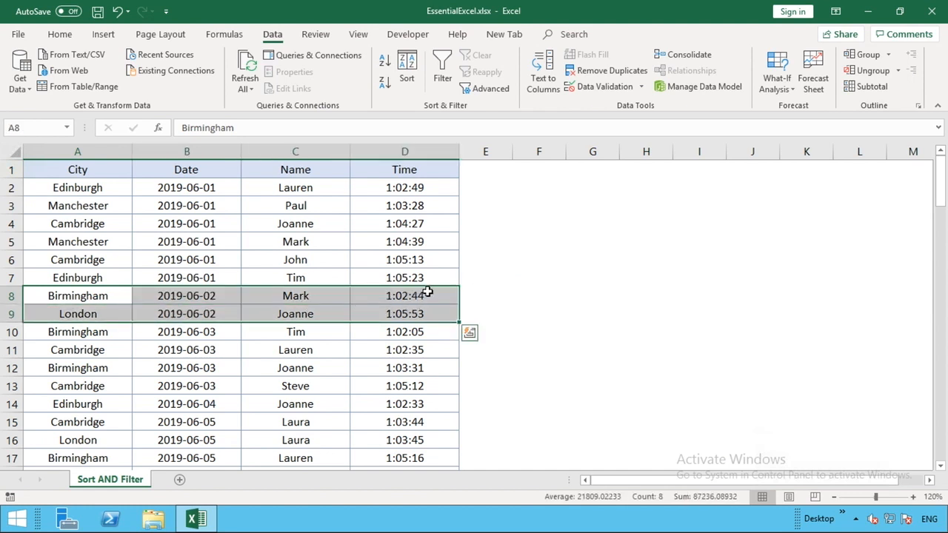
left_click(118, 337)
left_click_drag(118, 337, 410, 382)
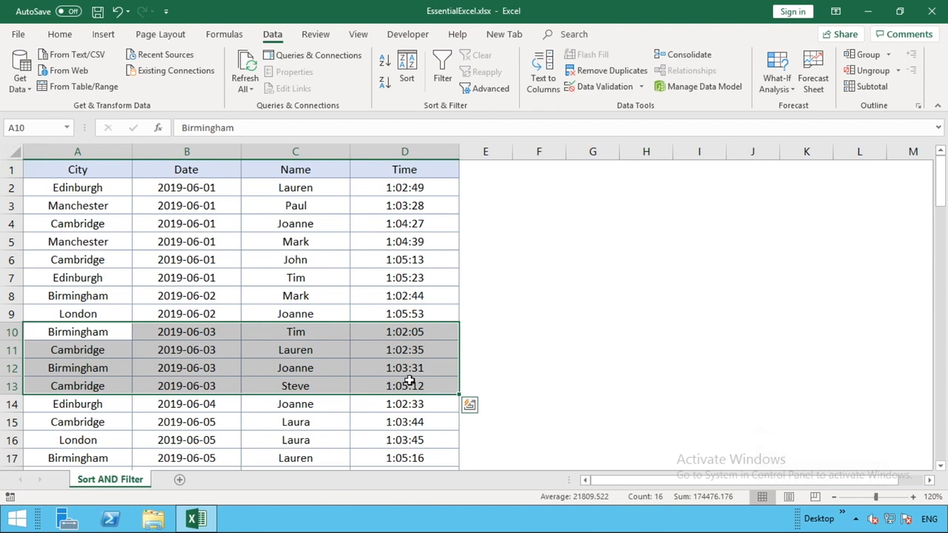
- Undo both the Date sort and the Time sort, and deselect the table
left_click(117, 12)
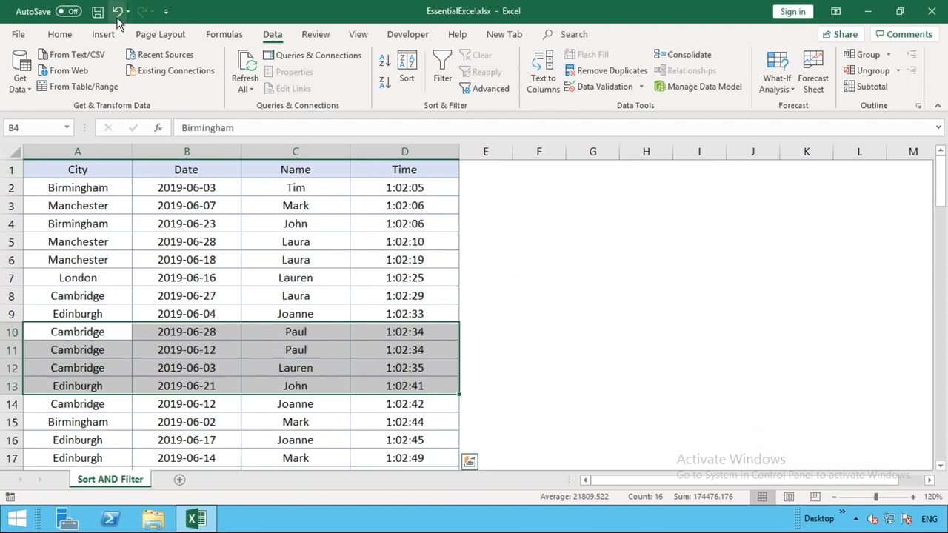
left_click(117, 12)
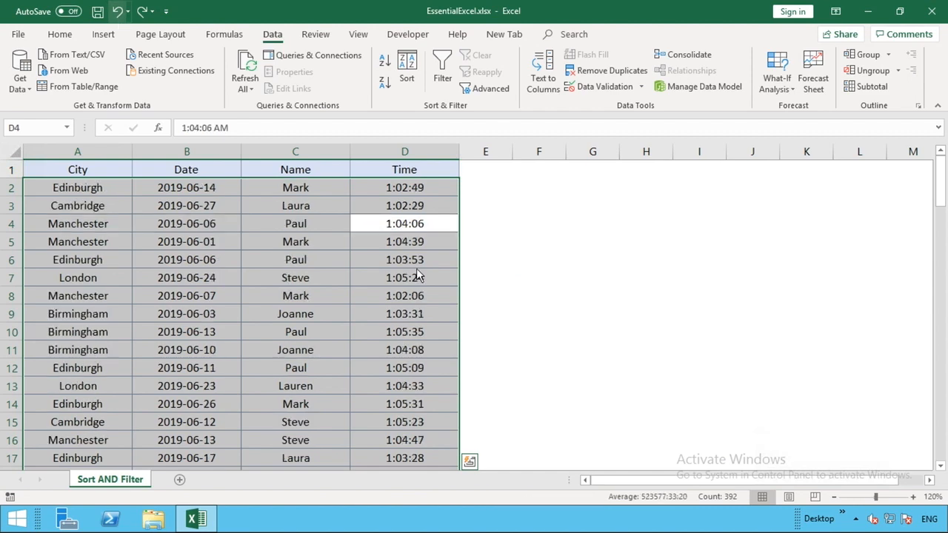
left_click(489, 256)
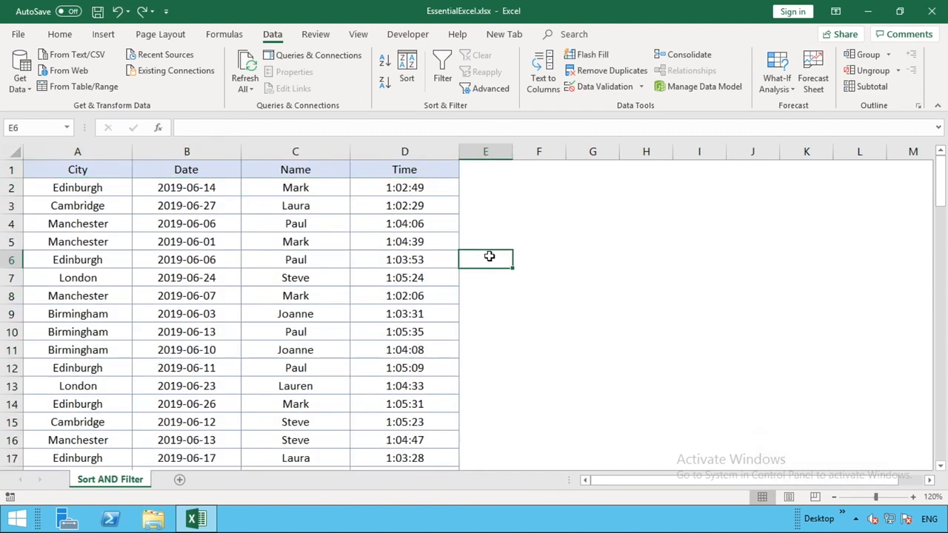
- Set up a custom sort by Date, Oldest to Newest, with a second level by Time, Smallest to Largest
left_click(319, 170)
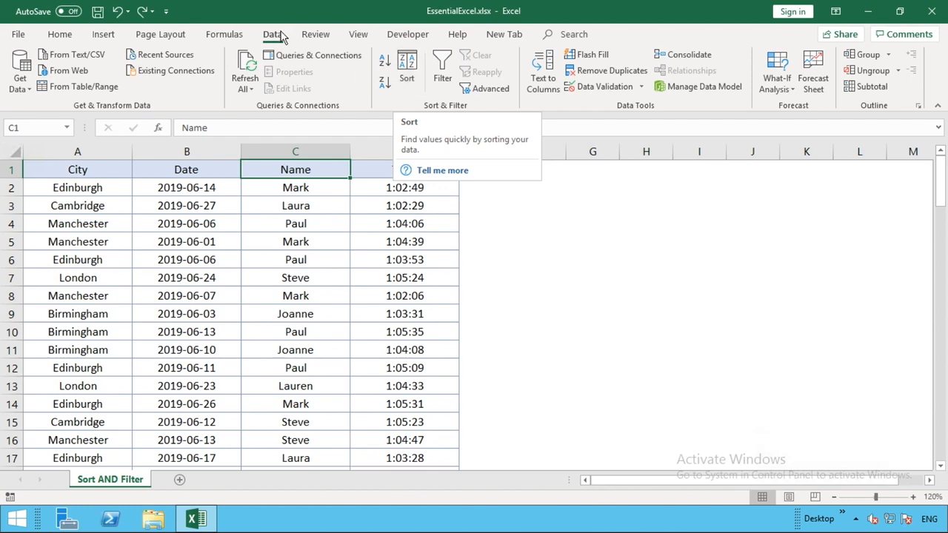
left_click(405, 71)
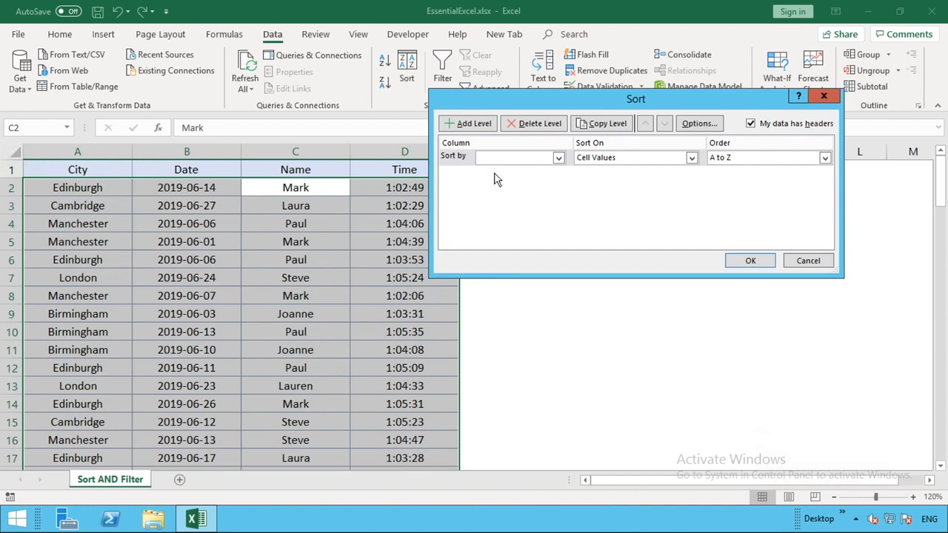
left_click(549, 165)
left_click(533, 180)
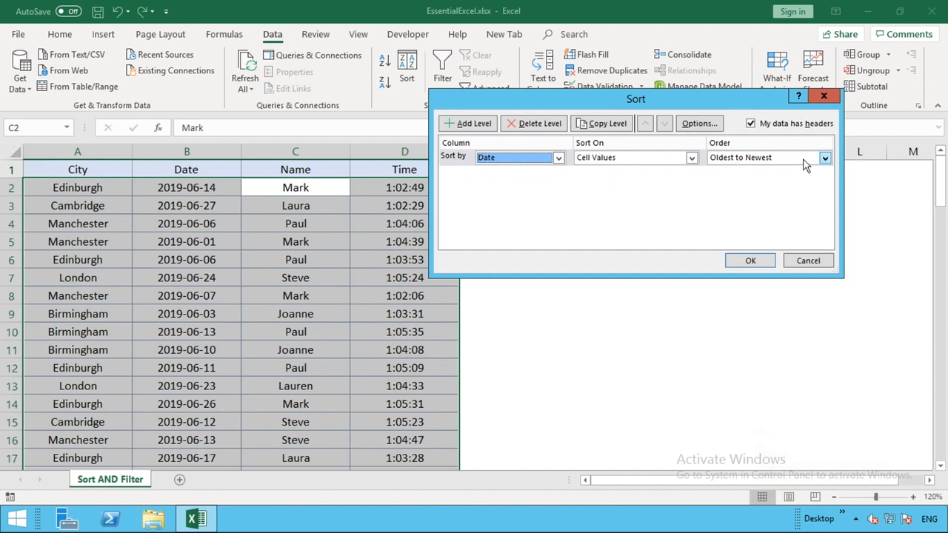
left_click(474, 124)
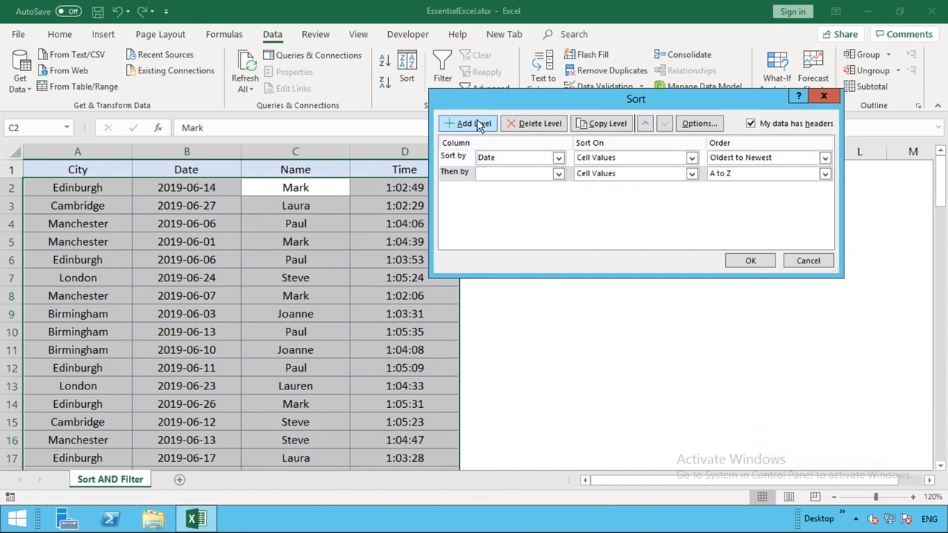
left_click(558, 173)
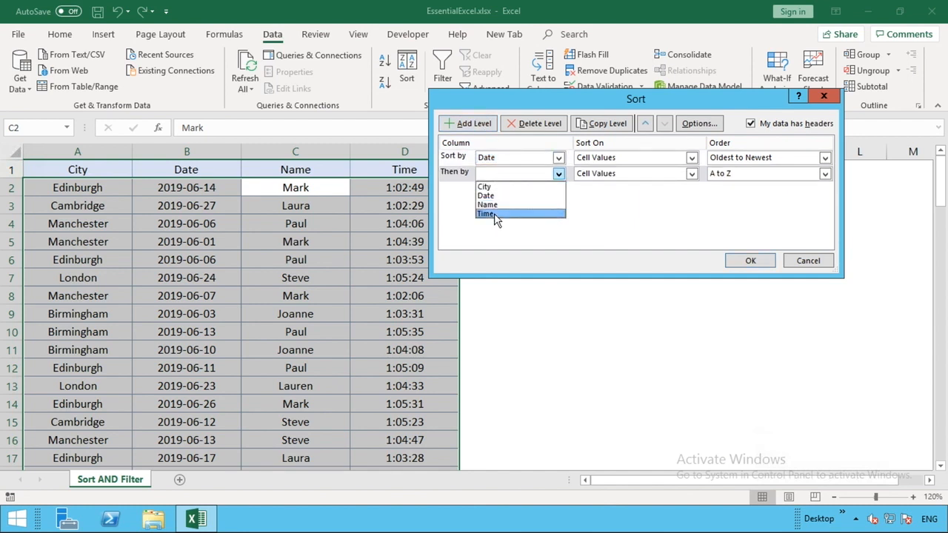
left_click(494, 213)
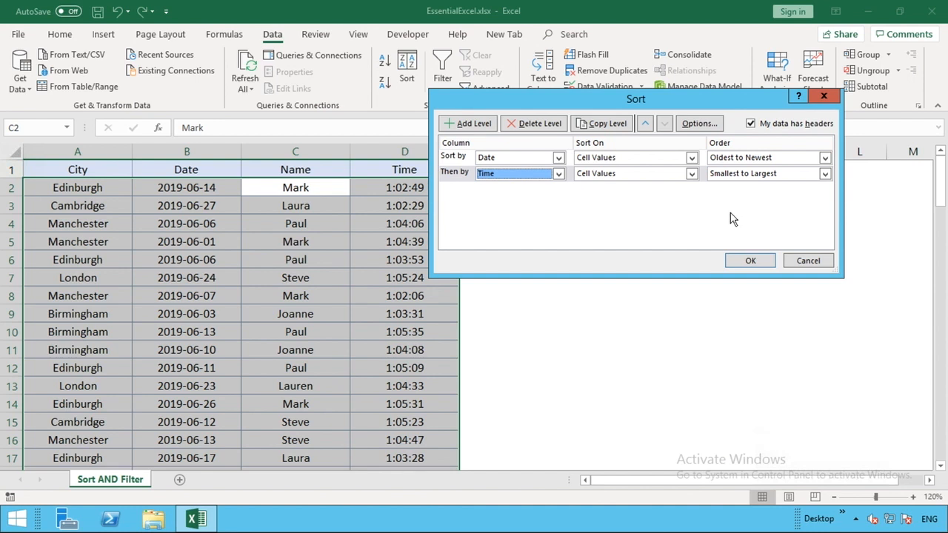
- Add three blank sort levels below the Time level and delete them again
left_click(471, 126)
left_click(471, 126)
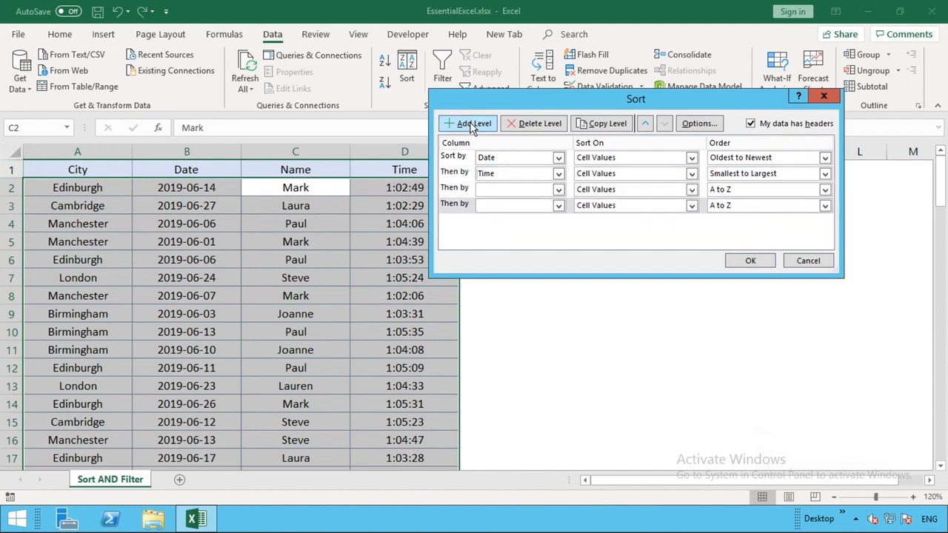
left_click(472, 126)
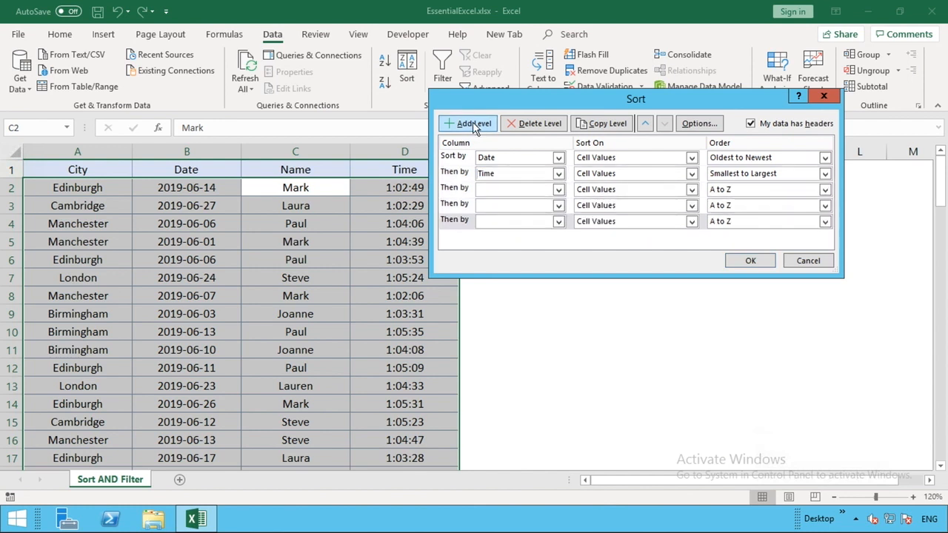
left_click(462, 224)
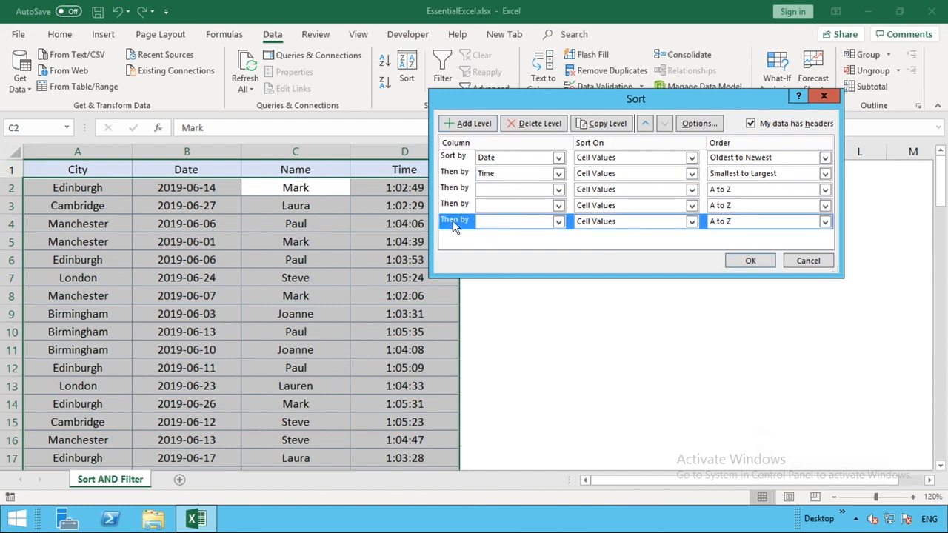
left_click(549, 123)
left_click(549, 123)
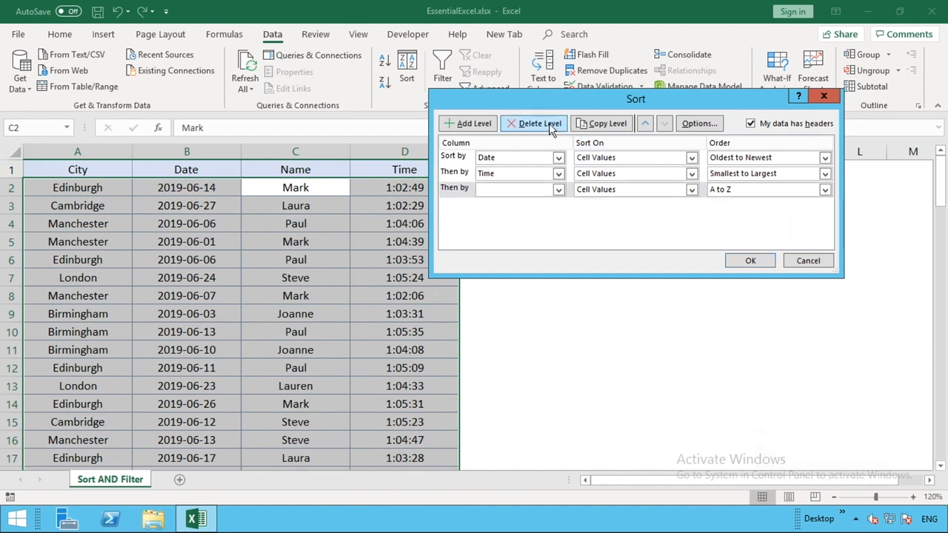
left_click(549, 123)
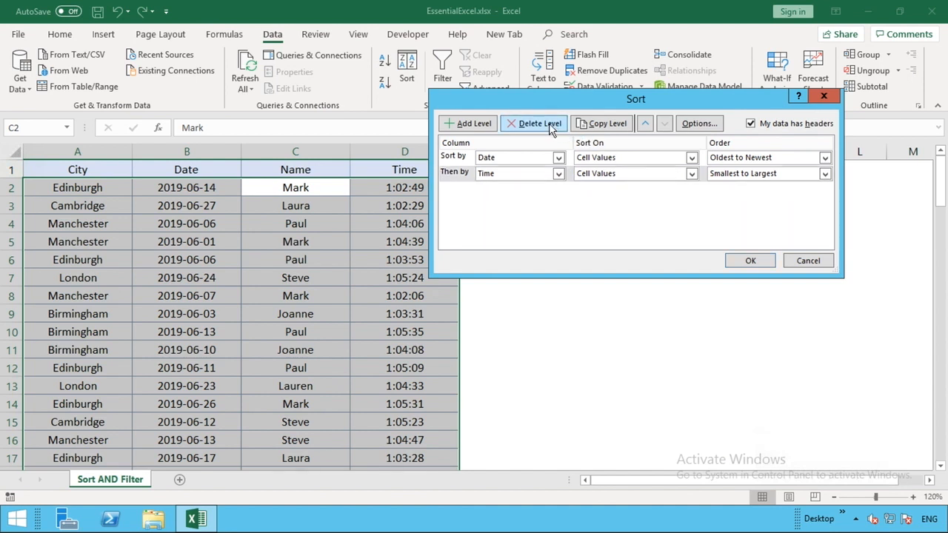
- Apply the custom sort by Date and Time to the table
left_click(750, 262)
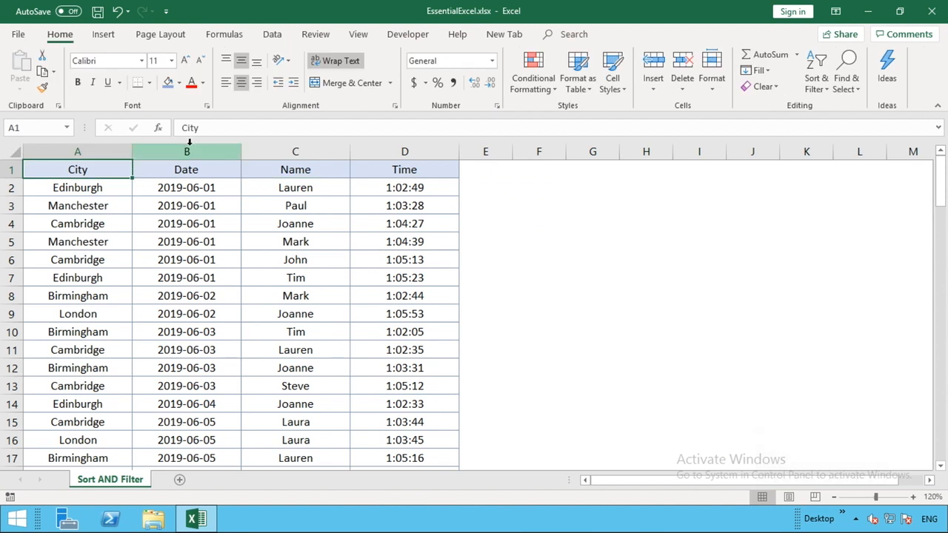
- Reopen the custom sort settings for the table and delete both the Date and Time levels
left_click(272, 34)
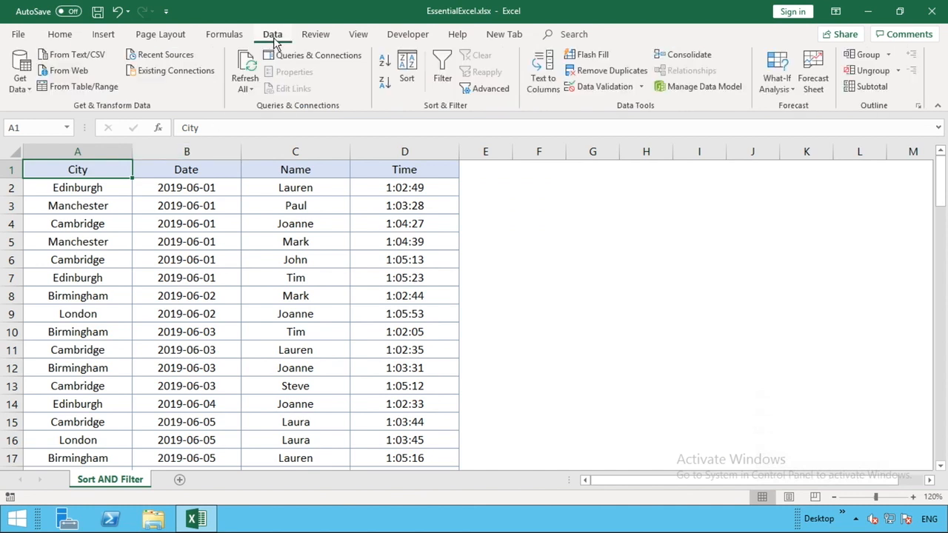
left_click(406, 70)
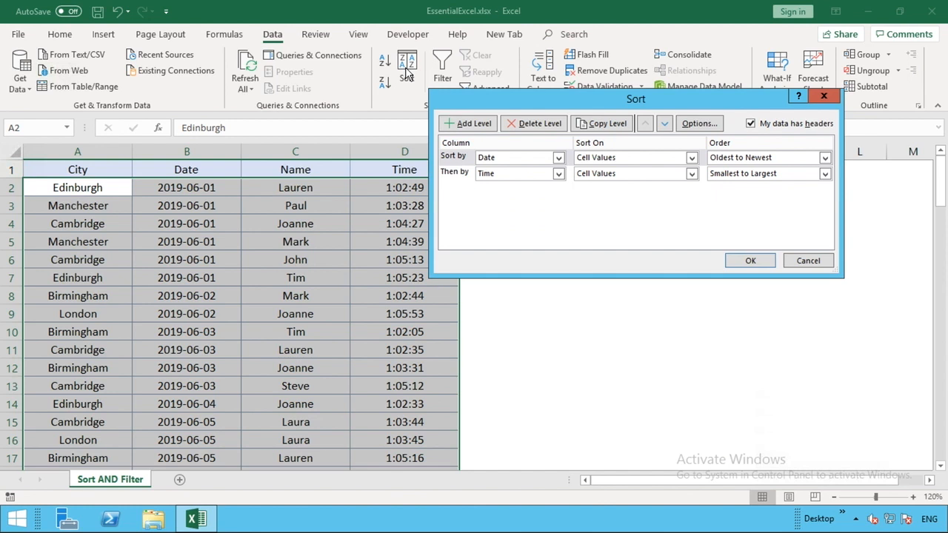
left_click(464, 158)
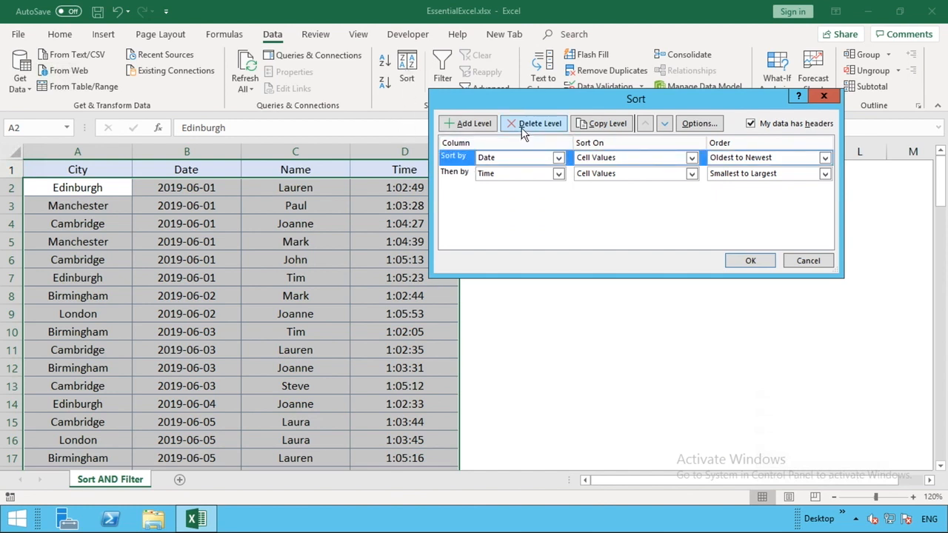
left_click(522, 127)
left_click(522, 128)
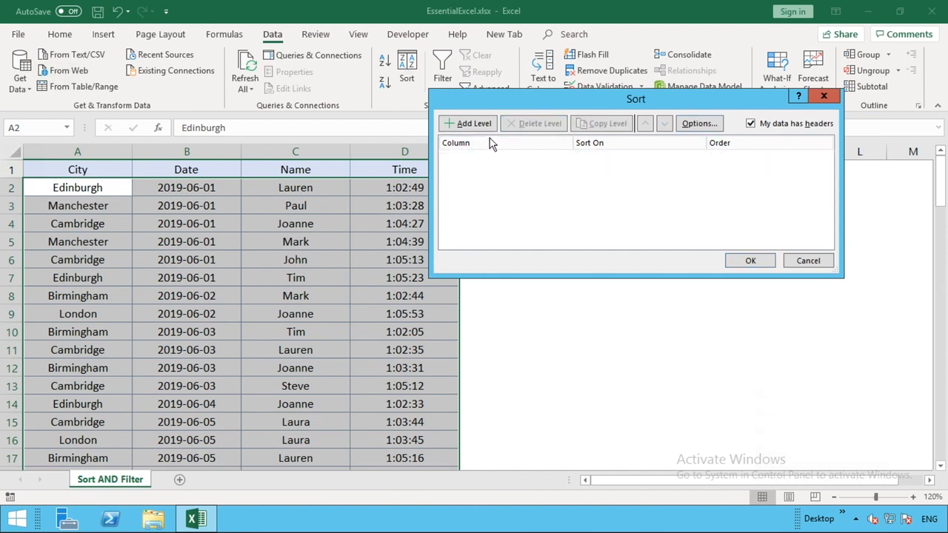
- Add a sort level for the City column and set it to sort on Cell Color
left_click(474, 124)
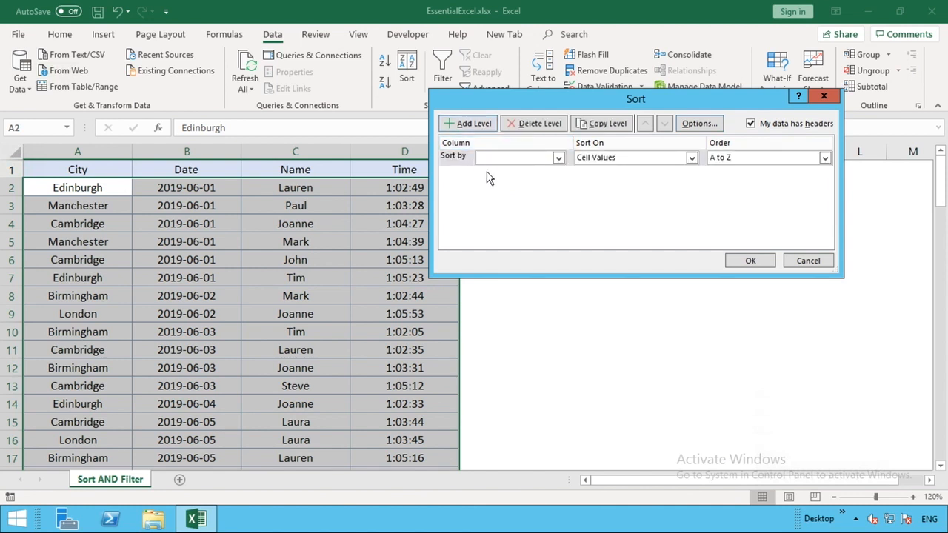
left_click(559, 158)
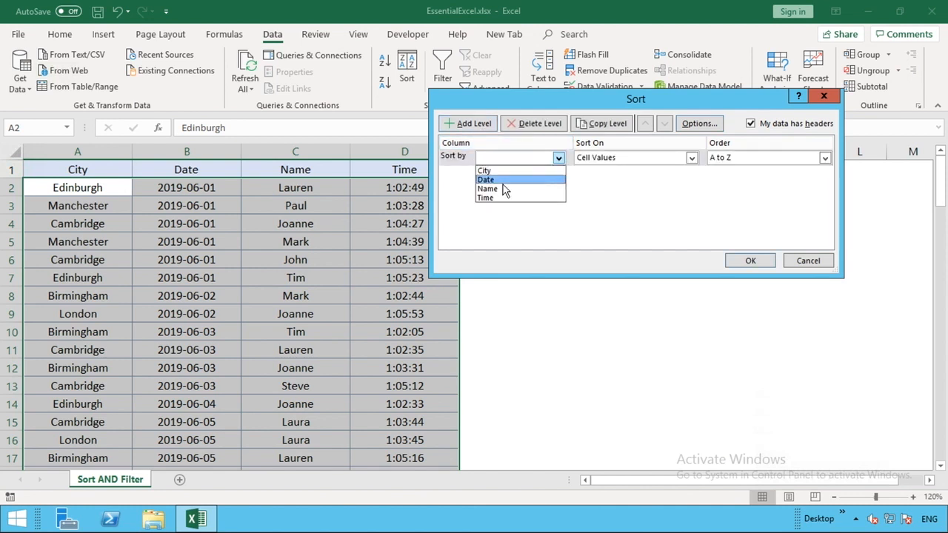
left_click(502, 172)
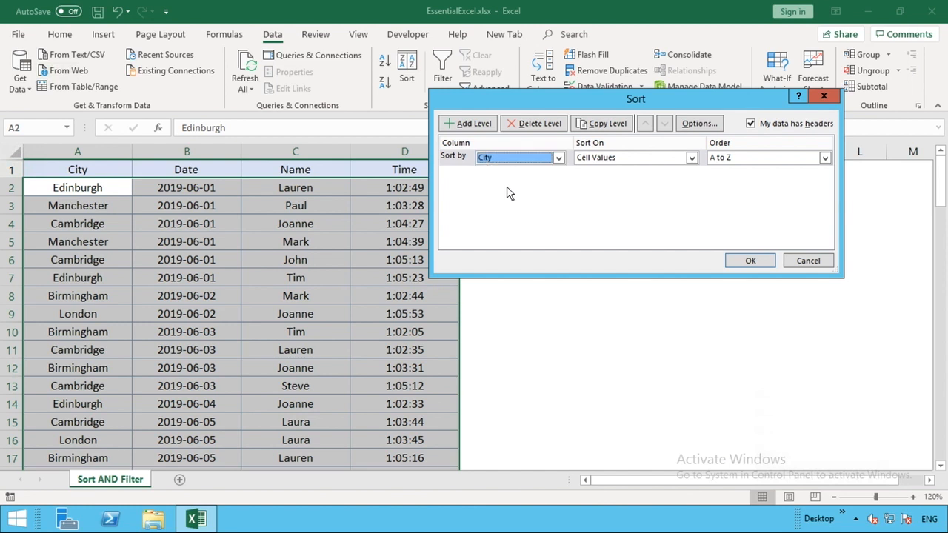
left_click(635, 158)
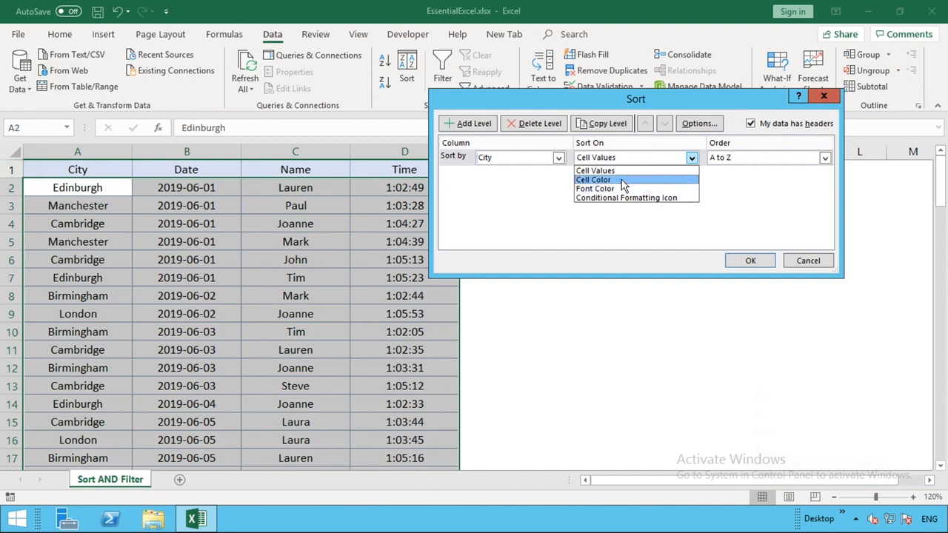
left_click(622, 180)
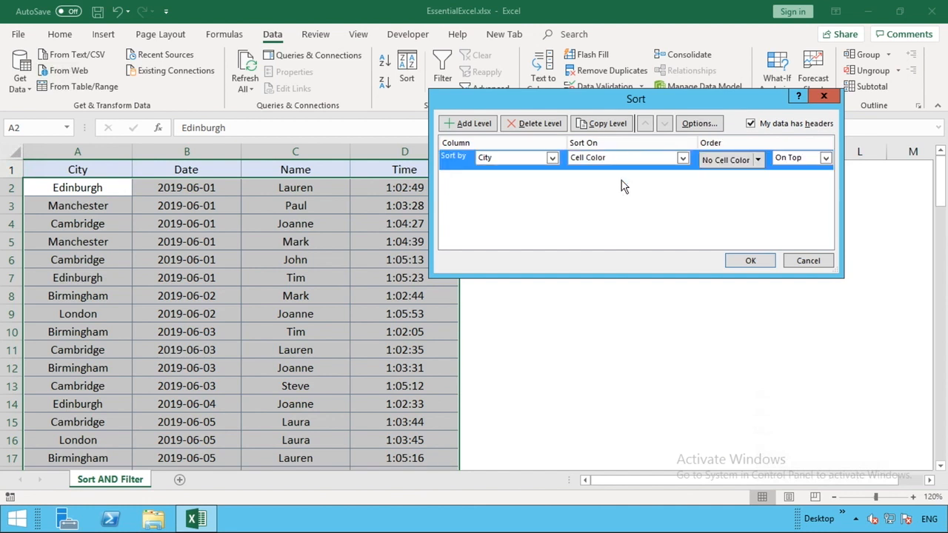
- Order the City level with the yellow cell color On Top, apply the sort and deselect the table
left_click(760, 158)
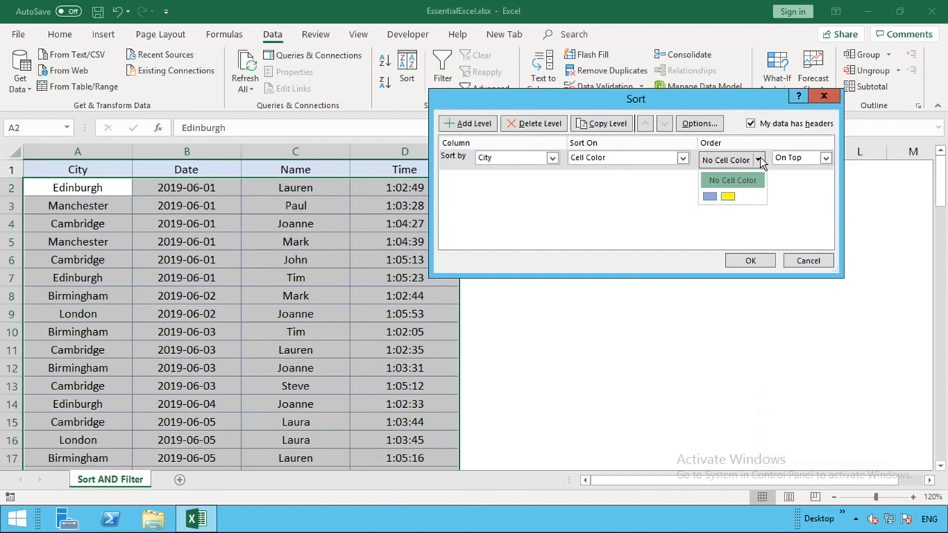
left_click(728, 197)
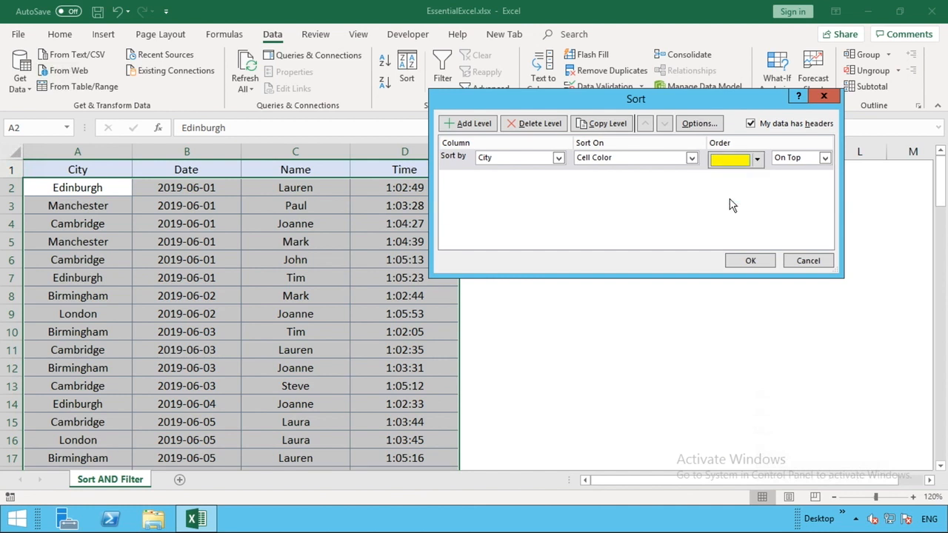
left_click(824, 159)
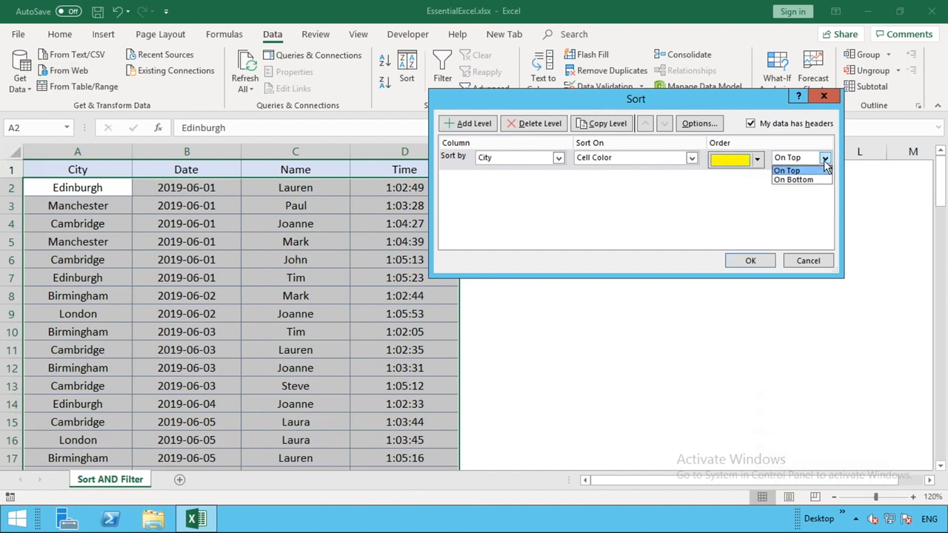
left_click(788, 171)
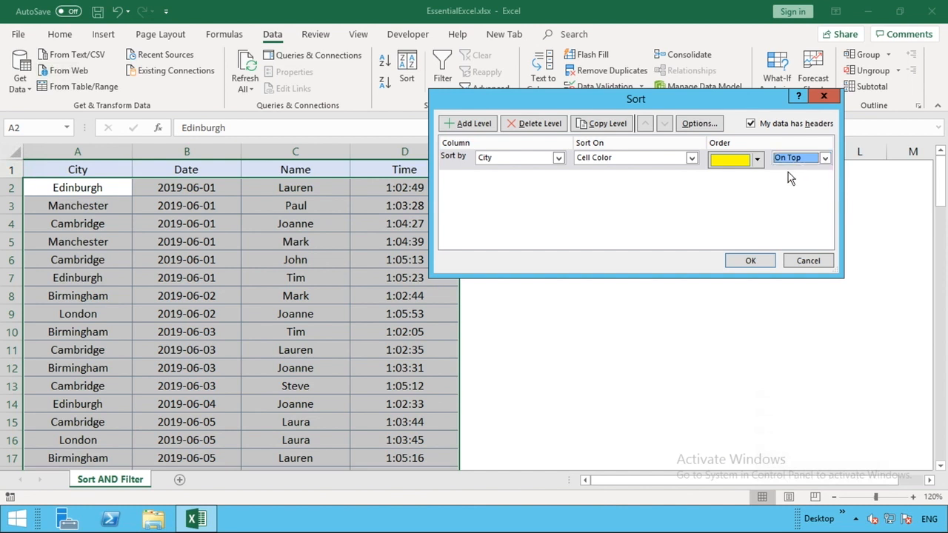
left_click(751, 263)
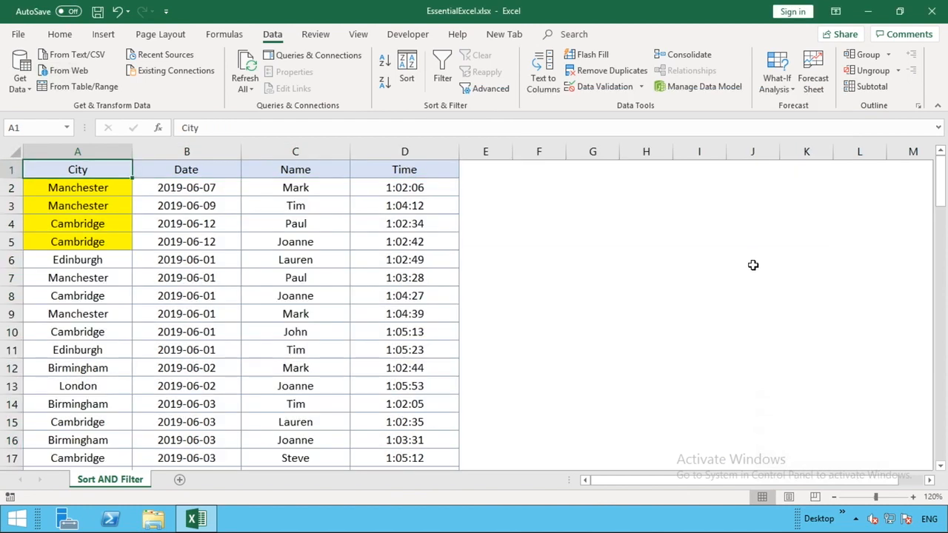
left_click(752, 265)
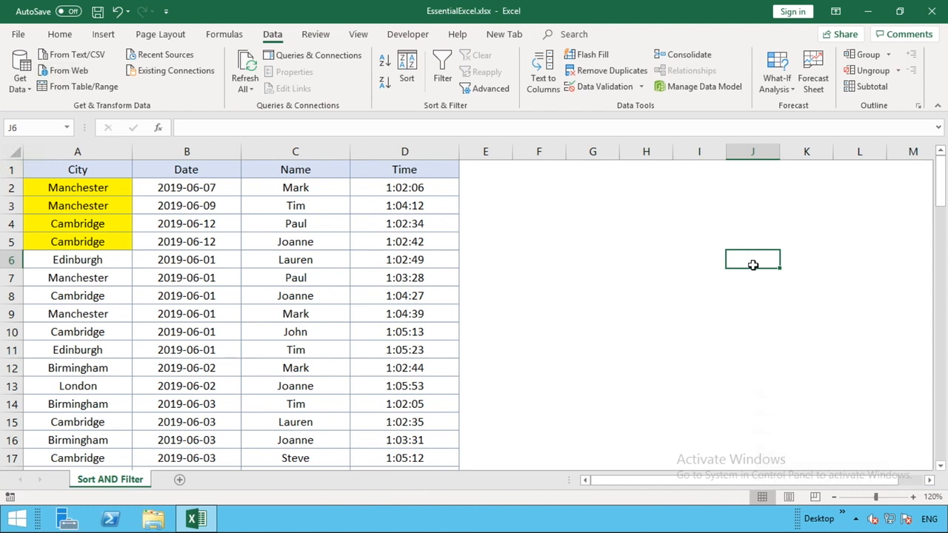
- Add a second level to the table's custom sort, using the City column
left_click(108, 224)
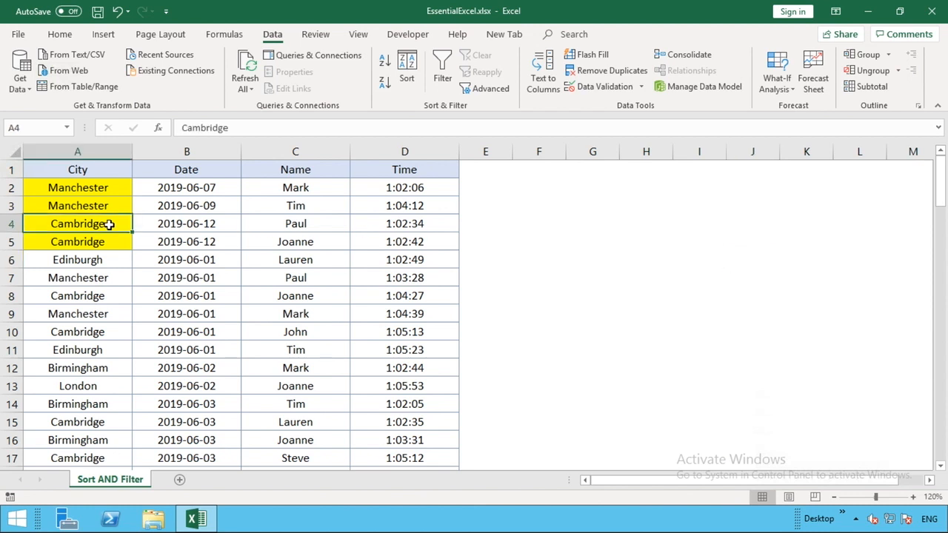
left_click(407, 78)
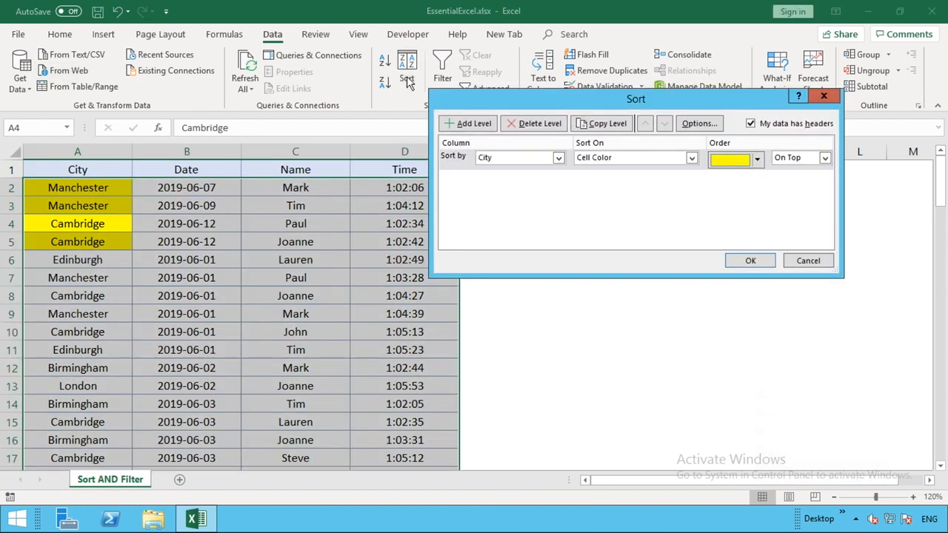
left_click(447, 126)
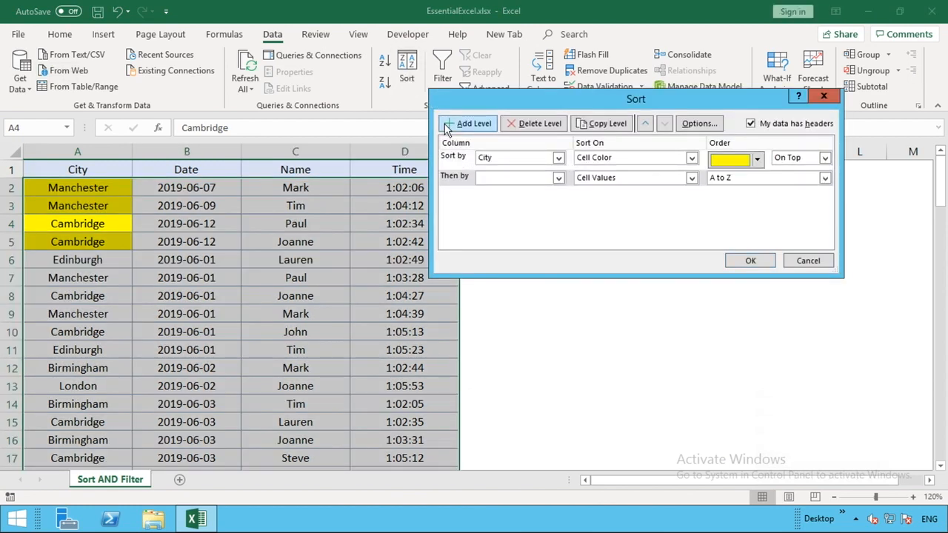
left_click(528, 179)
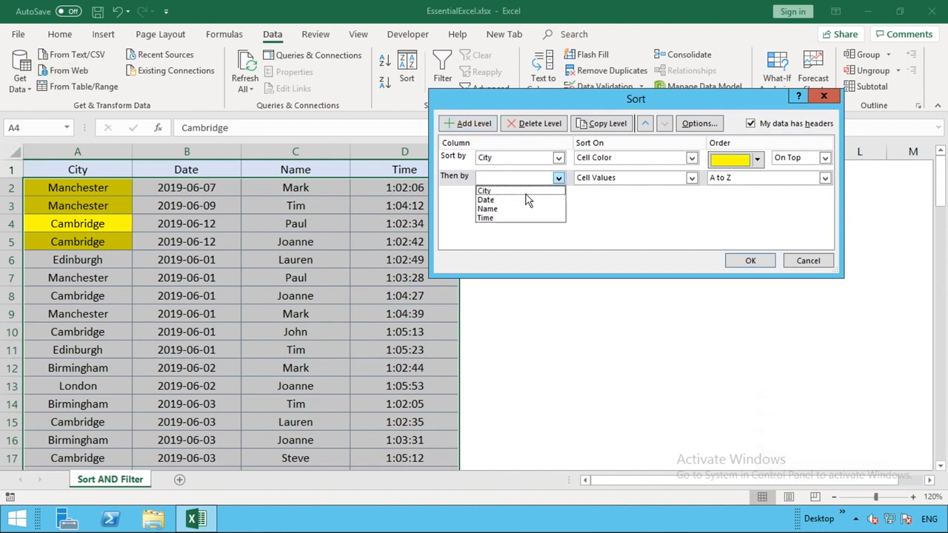
left_click(524, 192)
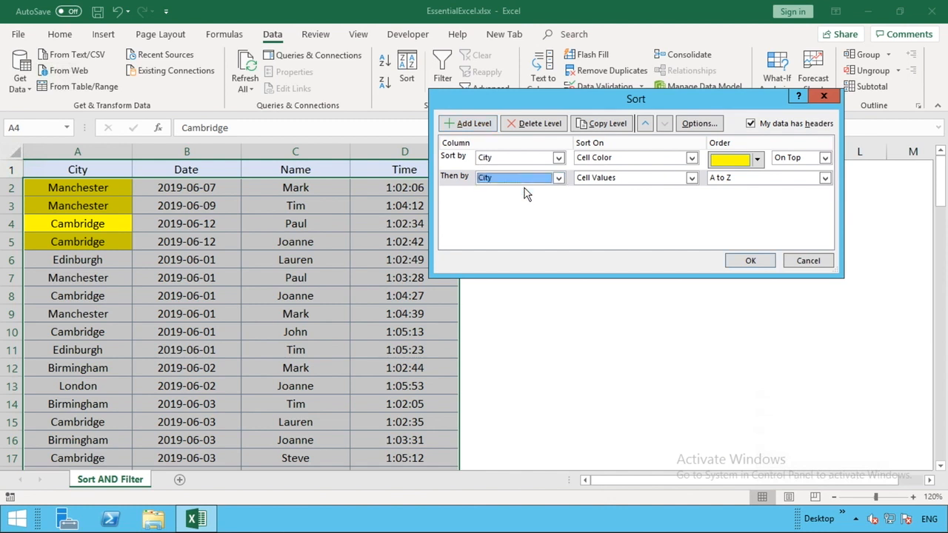
- Set the second City level to sort on Cell Color with blue On Top, and apply the two-level sort
left_click(612, 179)
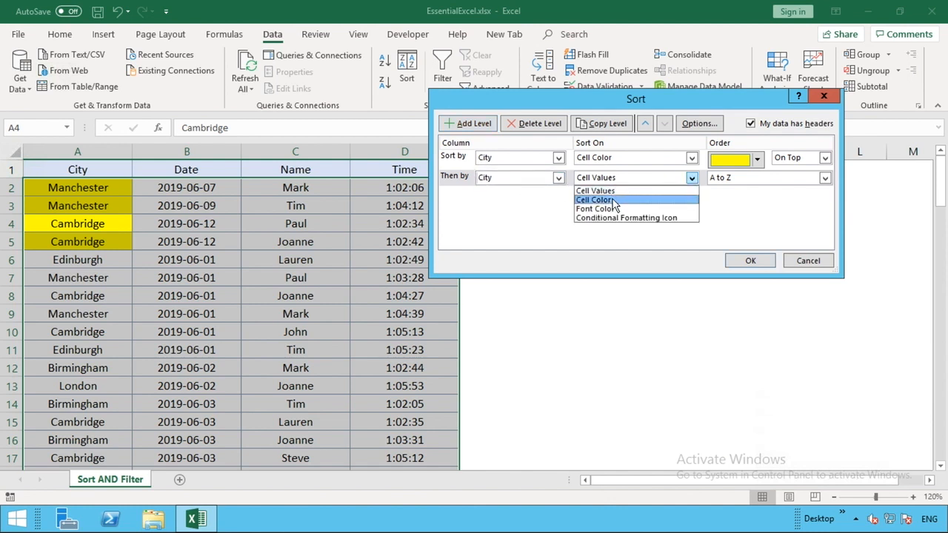
left_click(614, 200)
left_click(757, 180)
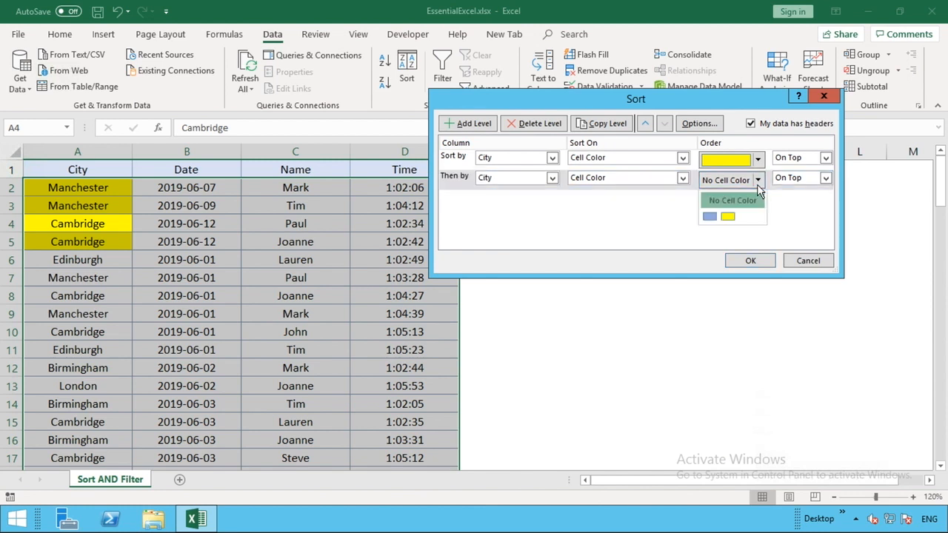
left_click(709, 216)
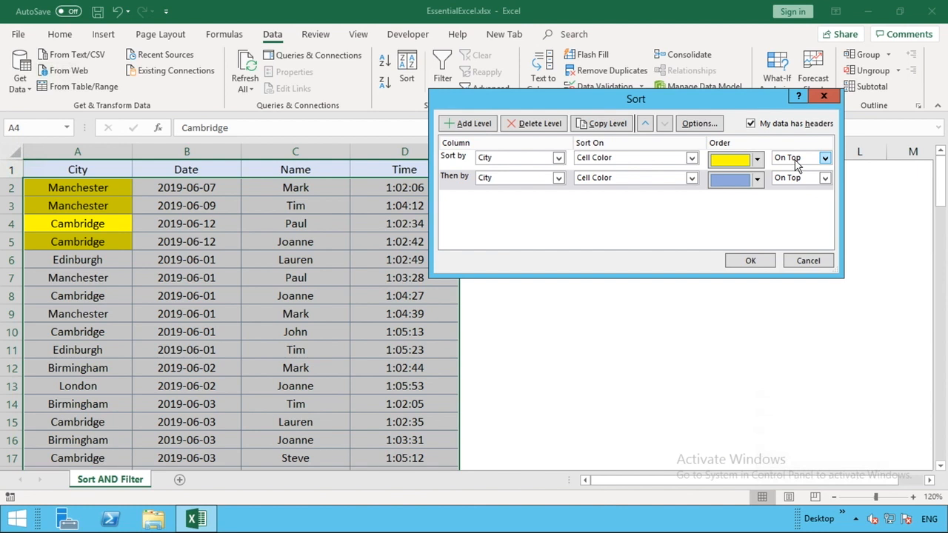
left_click(463, 165)
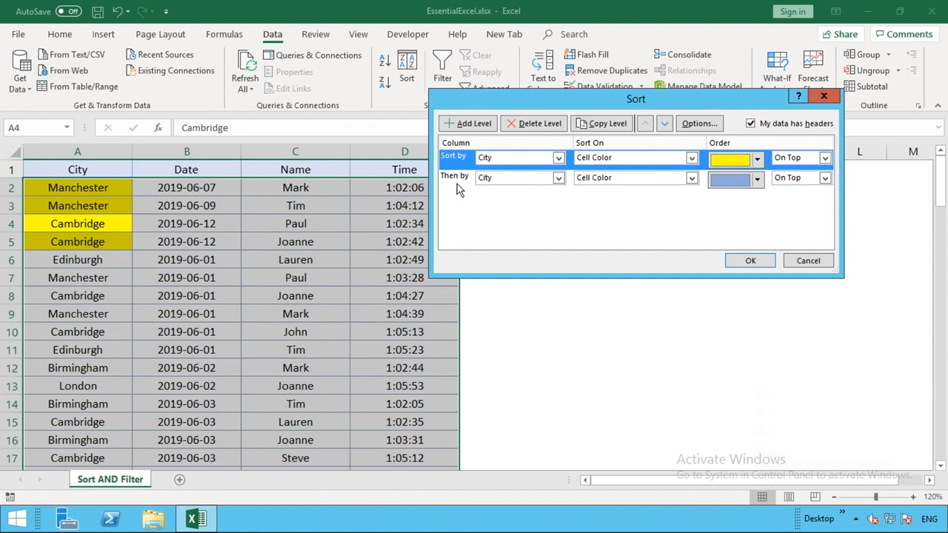
left_click(457, 184)
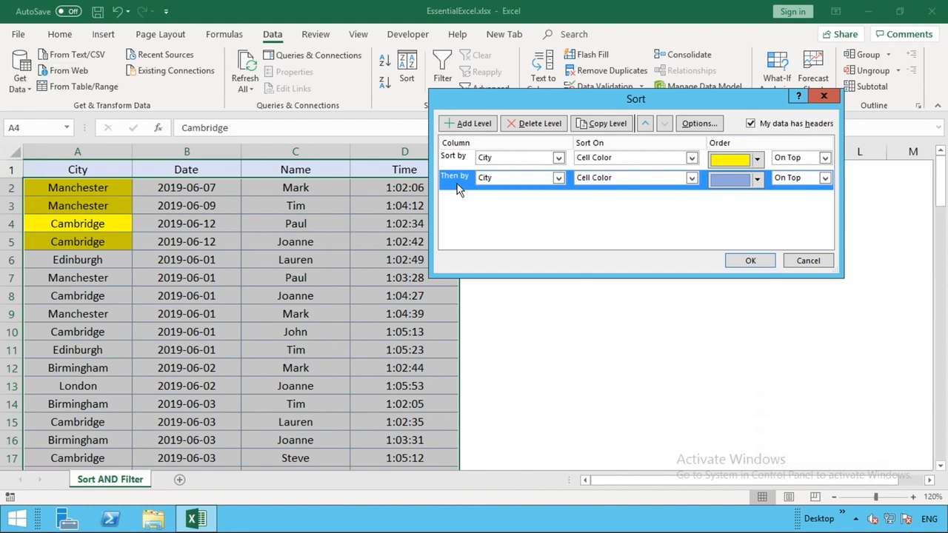
left_click(750, 260)
left_click(749, 257)
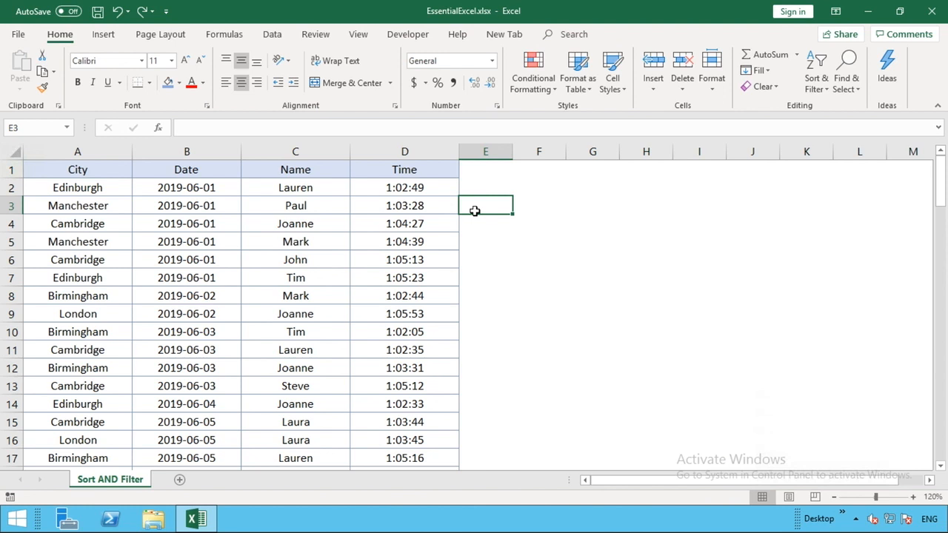
- Turn on filtering for the table's header row
left_click(298, 165)
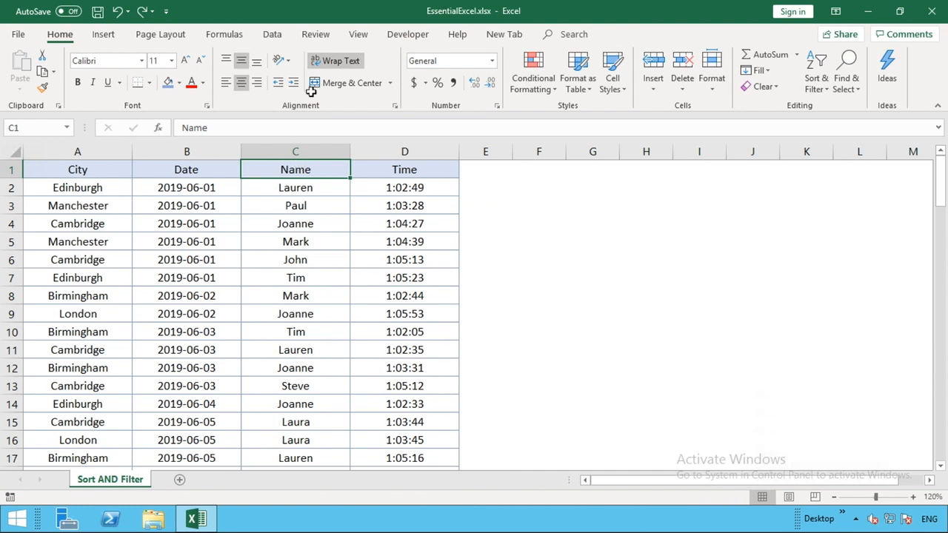
left_click(272, 37)
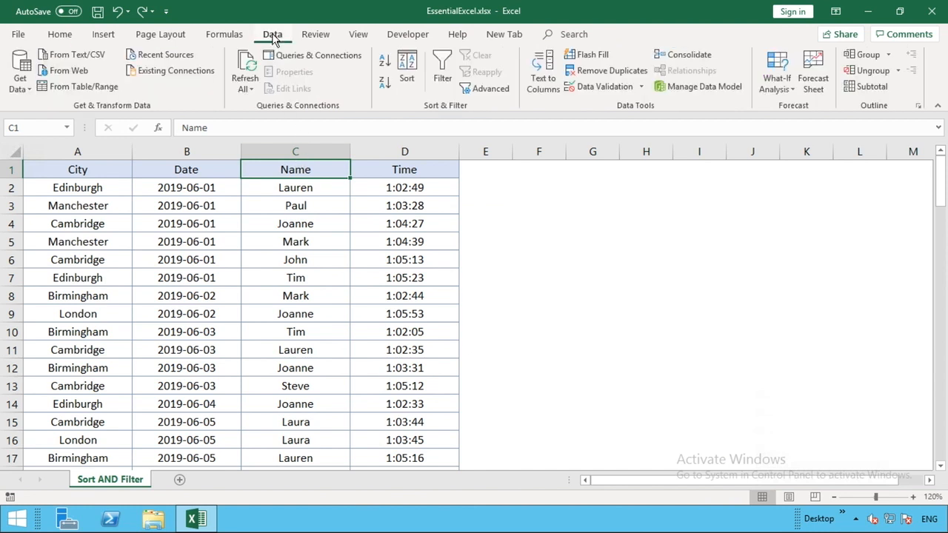
left_click(441, 80)
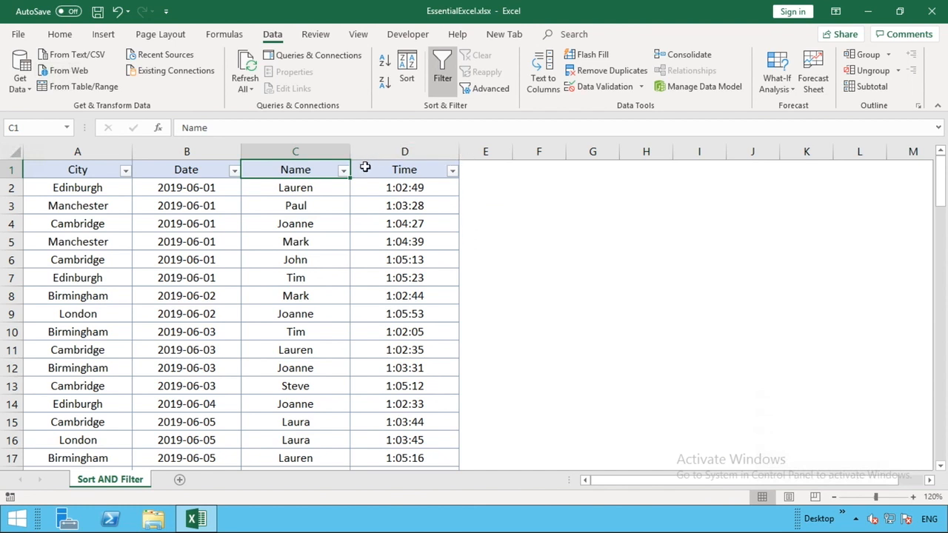
- Select the header cells City through Time and turn off filtering for them
left_click(100, 170)
left_click_drag(143, 169, 200, 169)
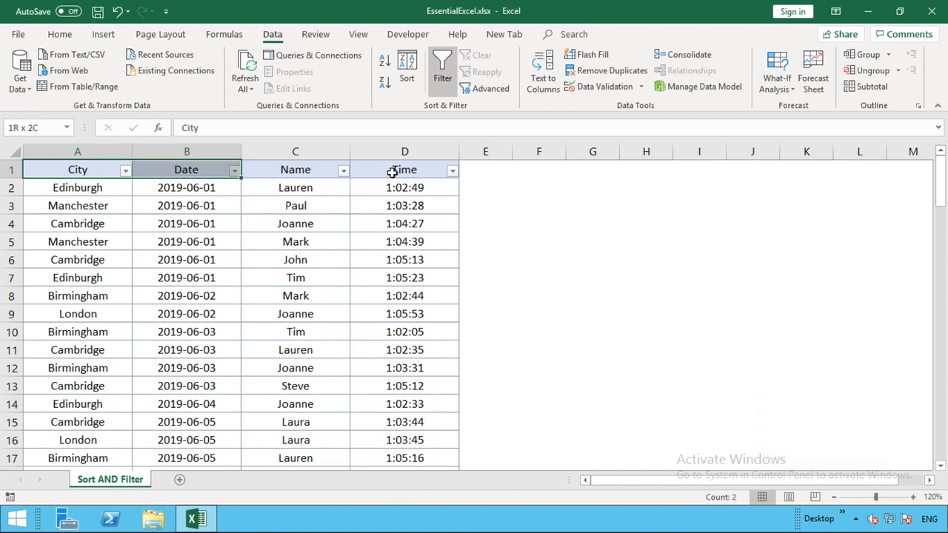
left_click_drag(403, 171, 403, 170)
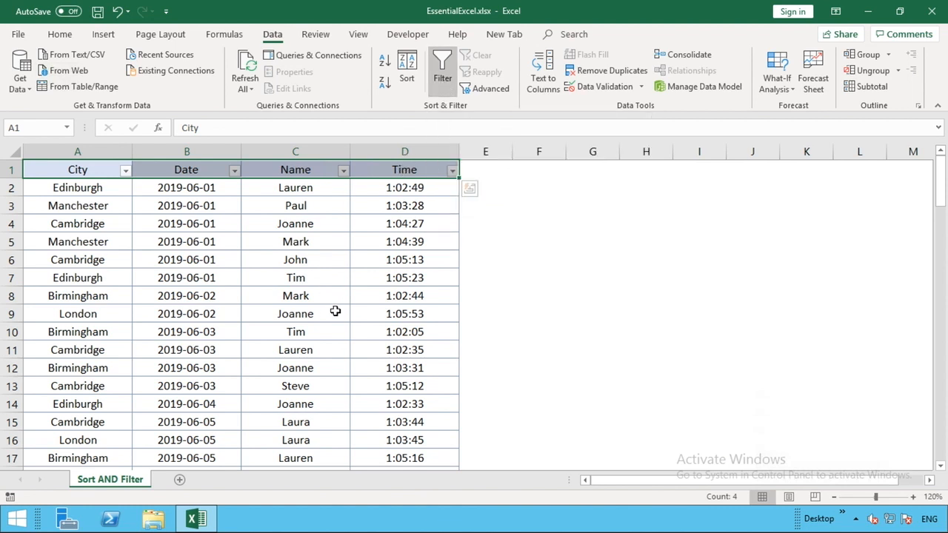
left_click(442, 74)
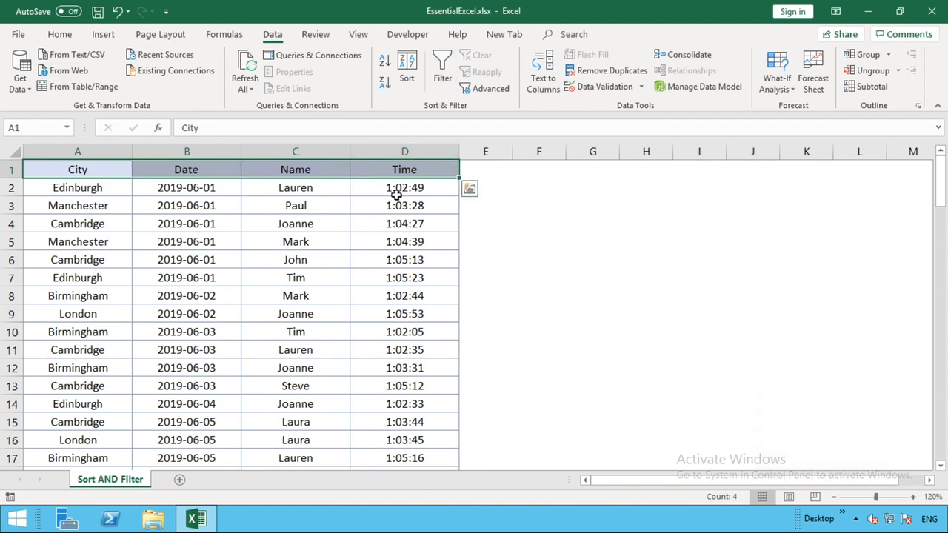
- Reselect the four header cells A1:D1, turn filtering back on and deselect them
left_click(391, 169)
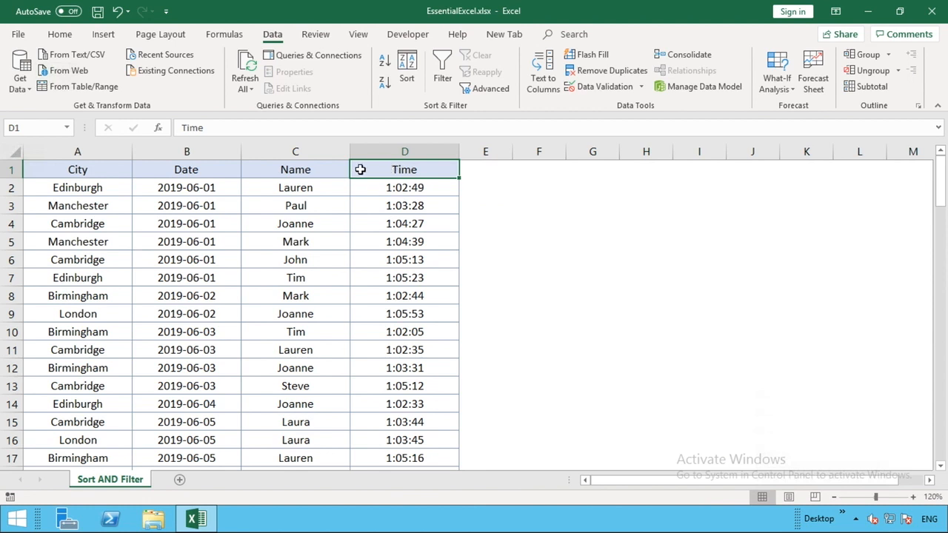
left_click_drag(360, 170, 82, 165)
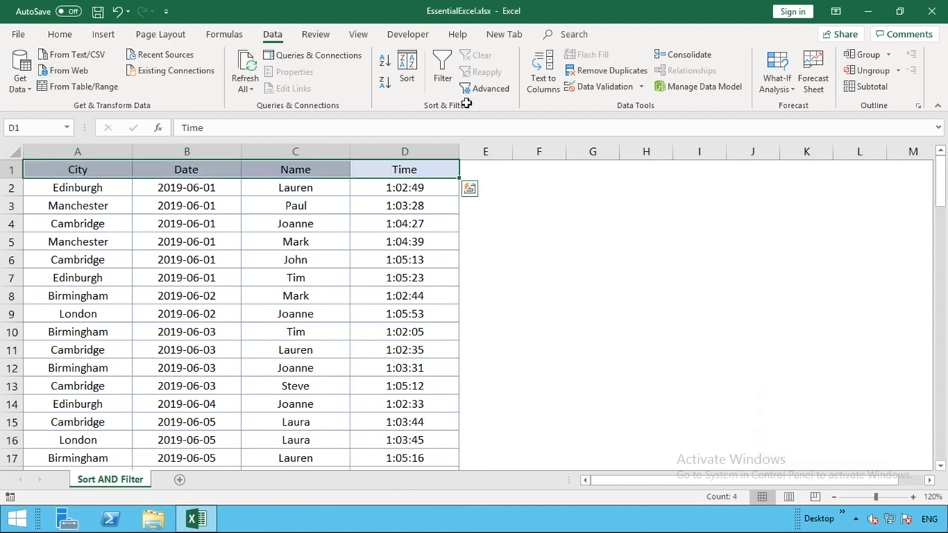
left_click(442, 74)
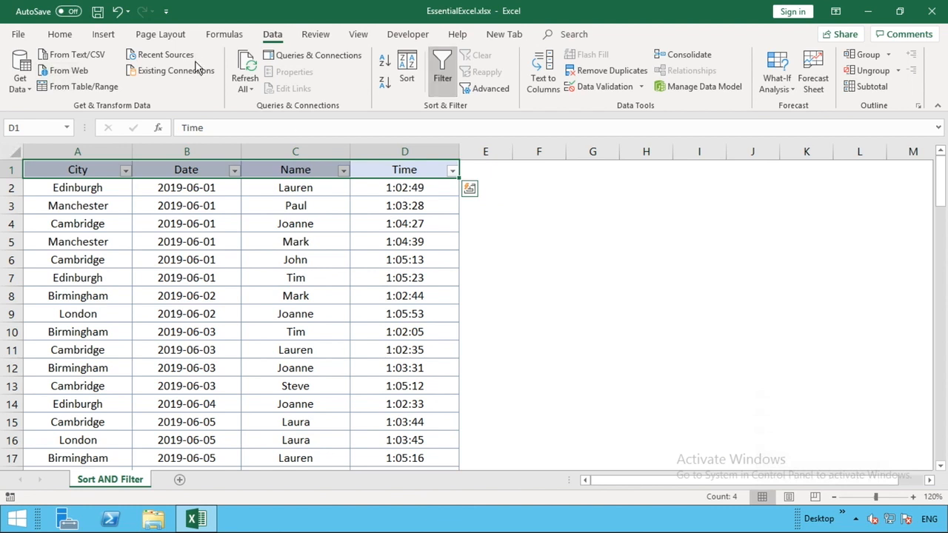
left_click(490, 257)
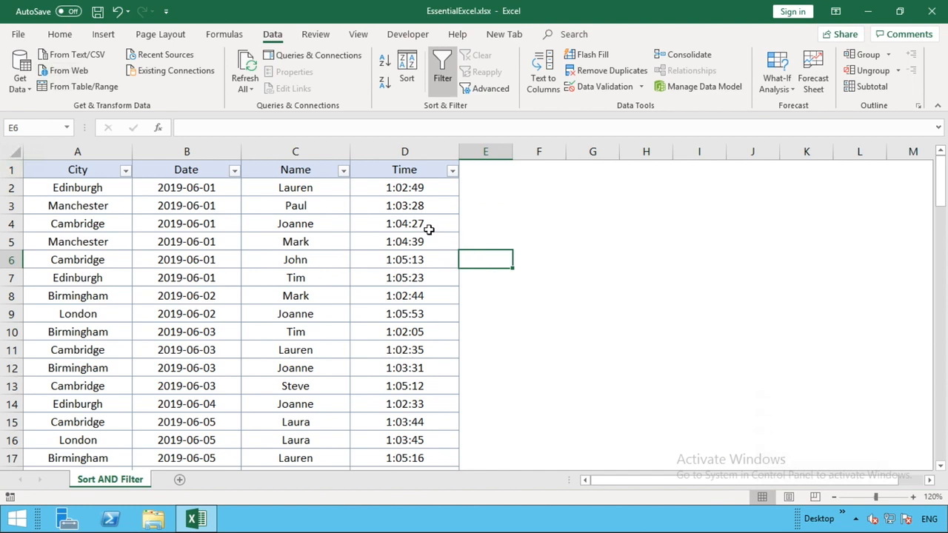
- Filter the Name column to show only the fifth name in its filter list
left_click(344, 175)
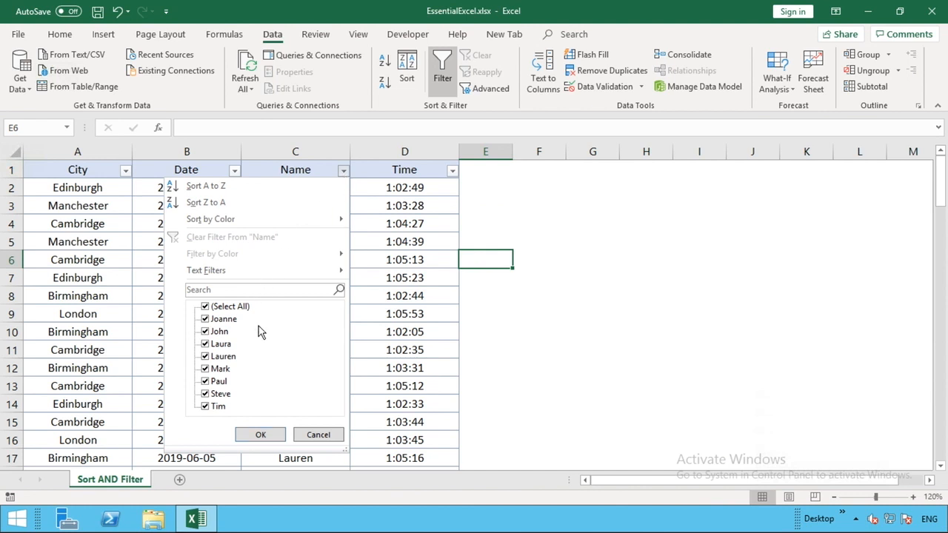
left_click(208, 307)
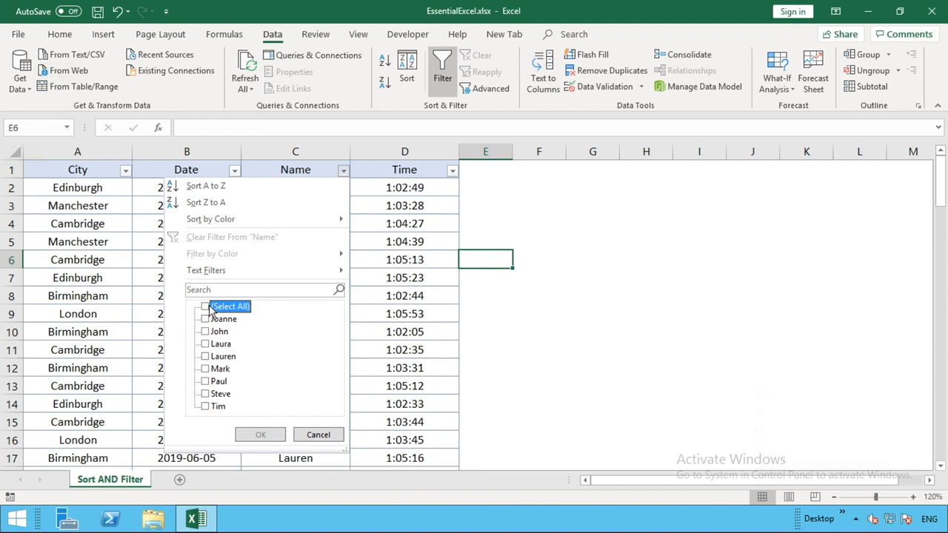
left_click(213, 370)
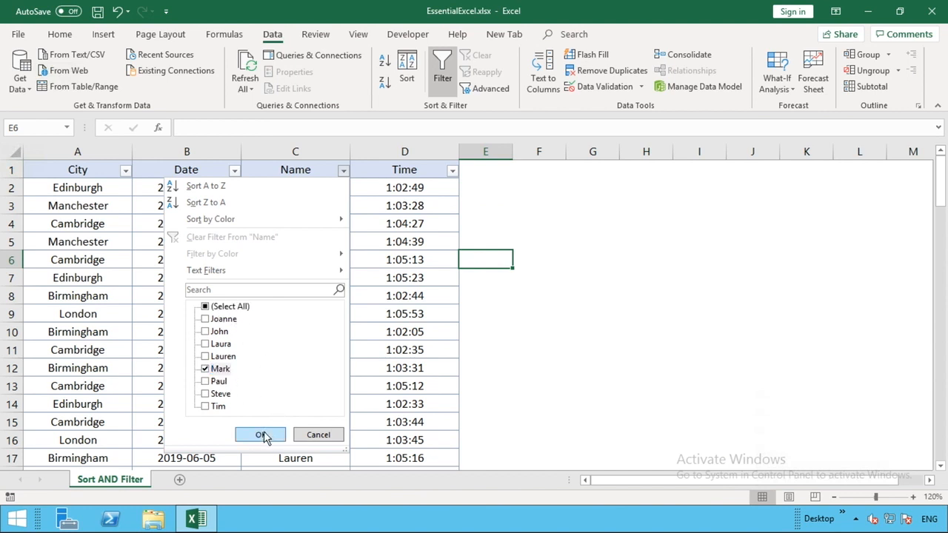
left_click(260, 435)
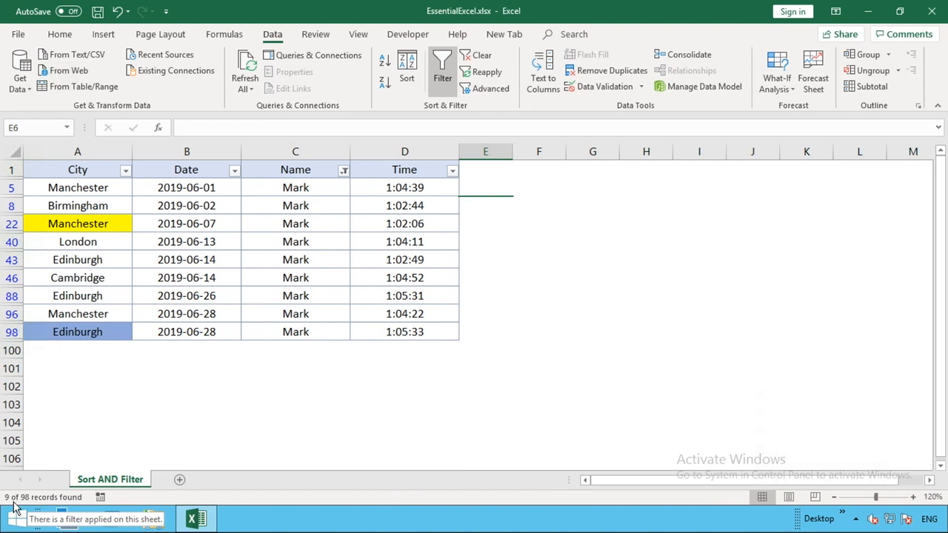
- Select the dates of the filtered rows, deselect them and clear the Name column's filter
left_click_drag(204, 185, 181, 332)
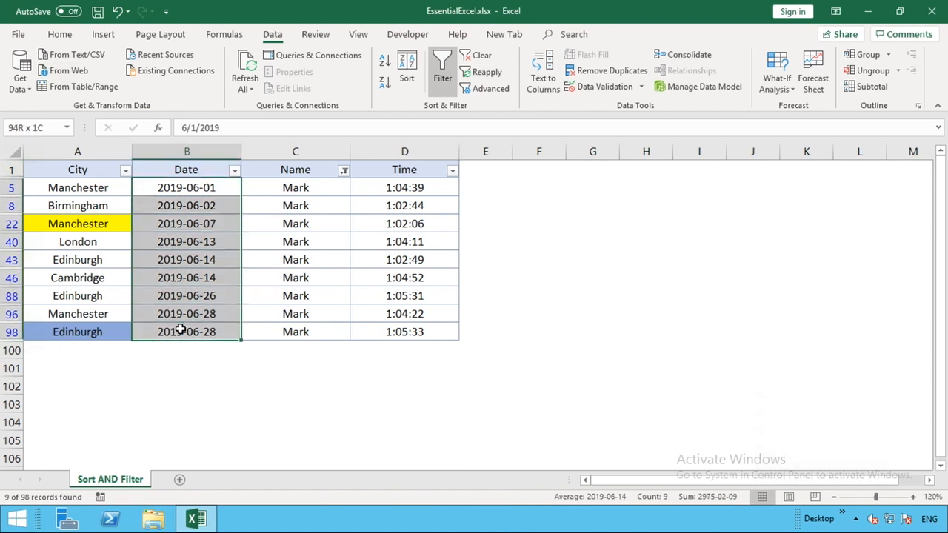
left_click(257, 372)
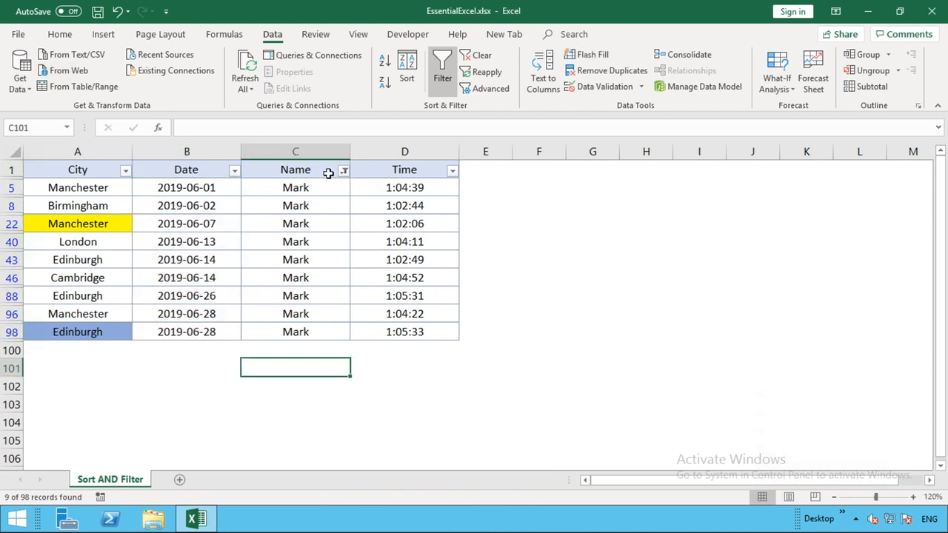
left_click(326, 172)
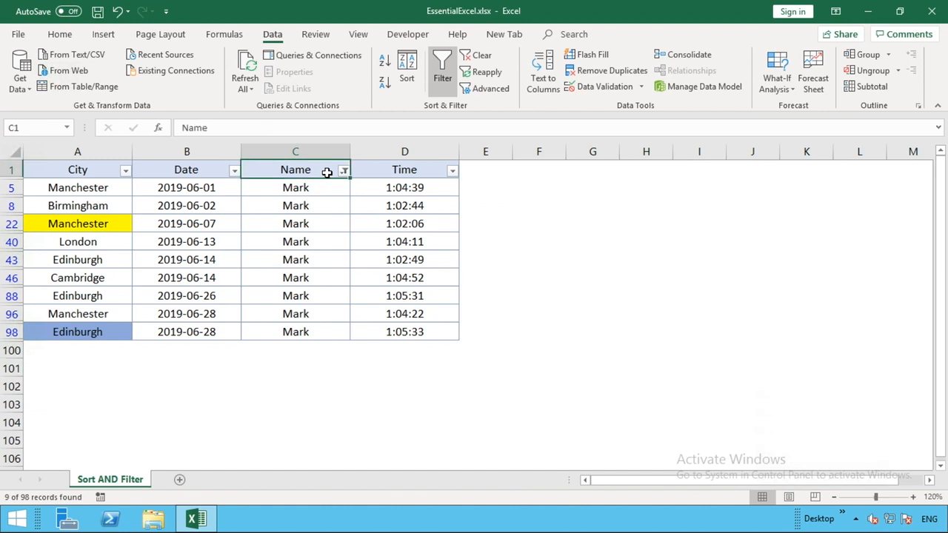
left_click(482, 58)
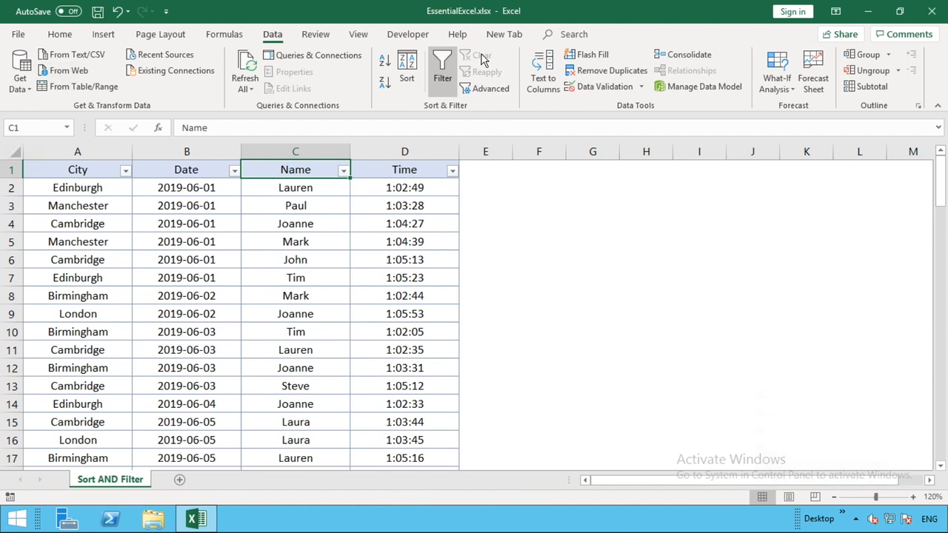
- Filter the Name column again so that only the fifth listed name is included
left_click(344, 171)
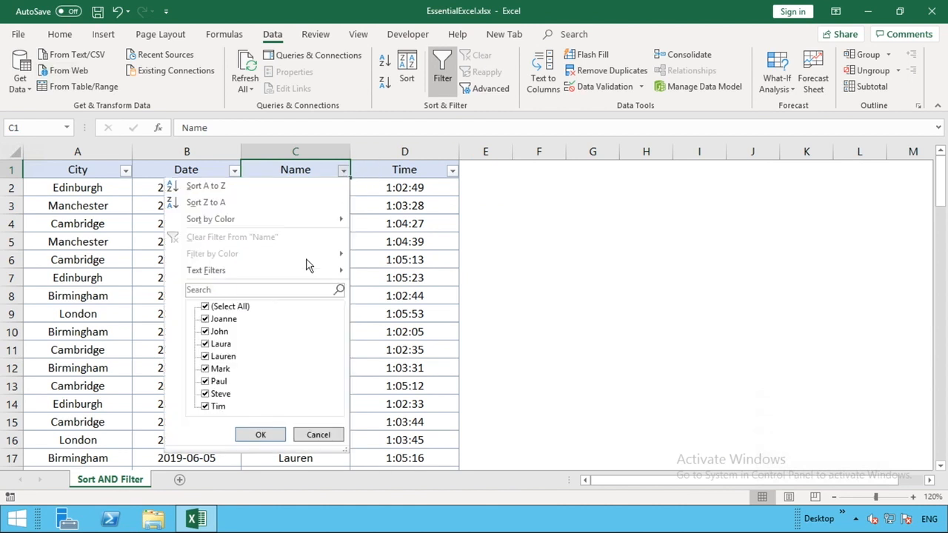
left_click(221, 307)
left_click(220, 369)
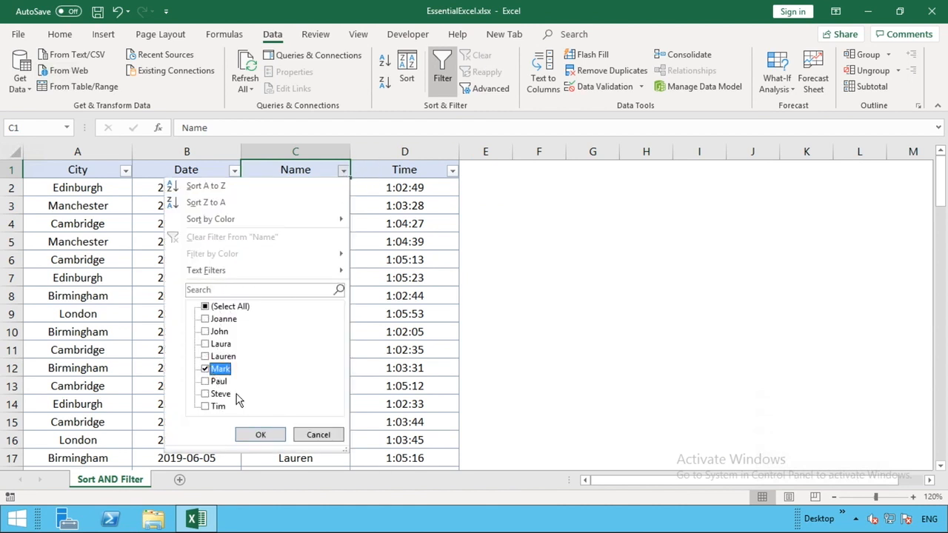
left_click(284, 435)
- Reselect all names in the Name column's filter to restore every row
left_click(344, 172)
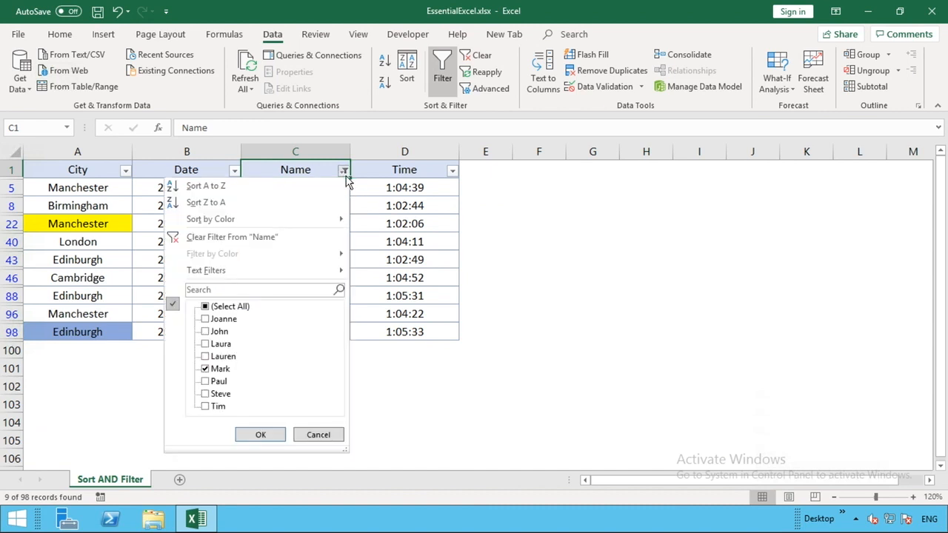
left_click(217, 307)
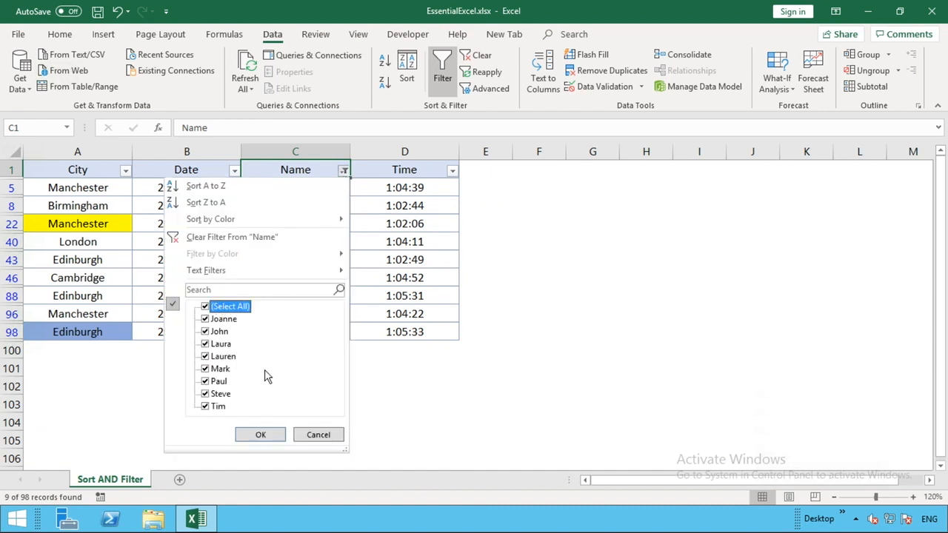
left_click(261, 436)
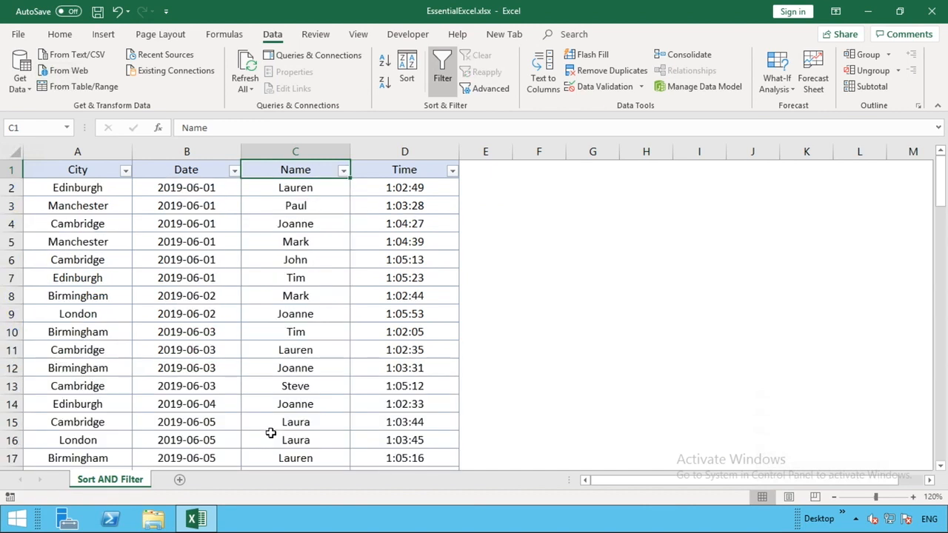
- Filter the Name column to show only the third, fourth and fifth names in its filter list
left_click(344, 171)
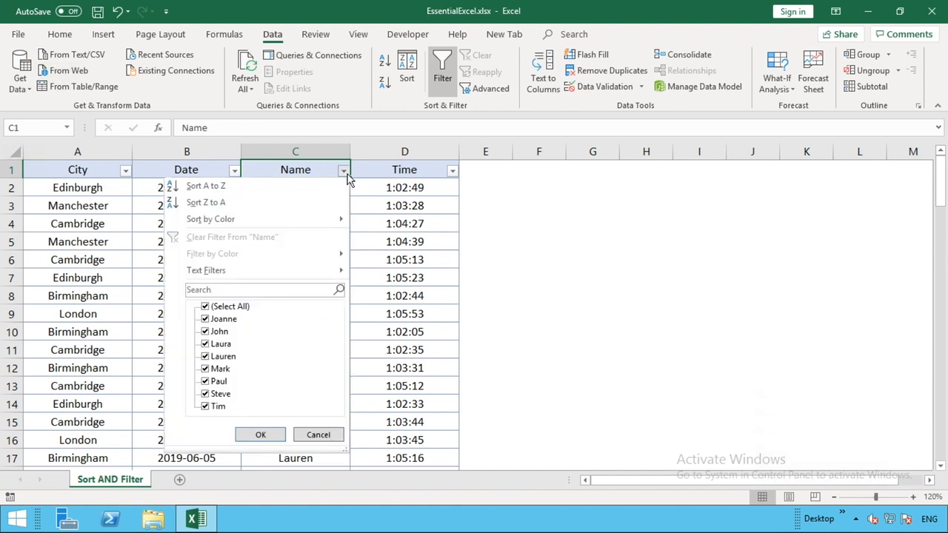
left_click(206, 307)
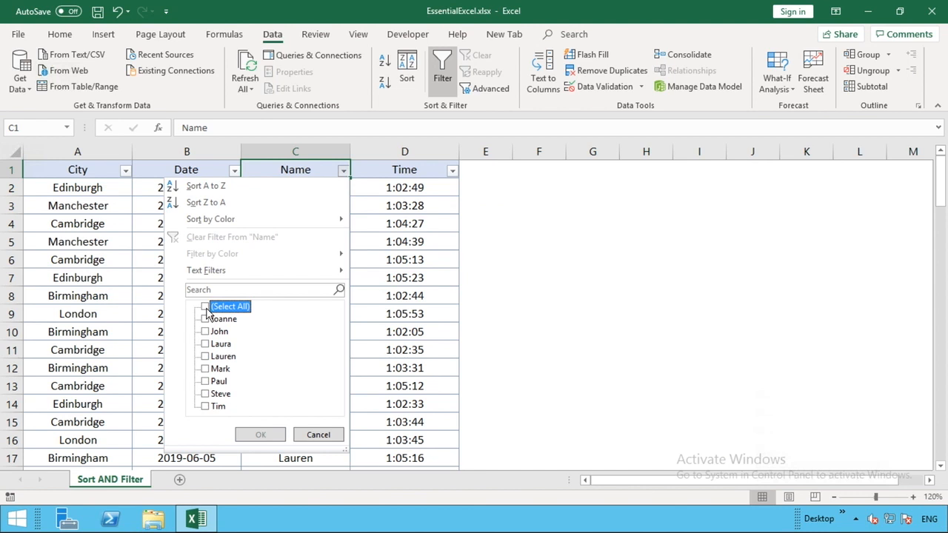
left_click(207, 344)
left_click(207, 357)
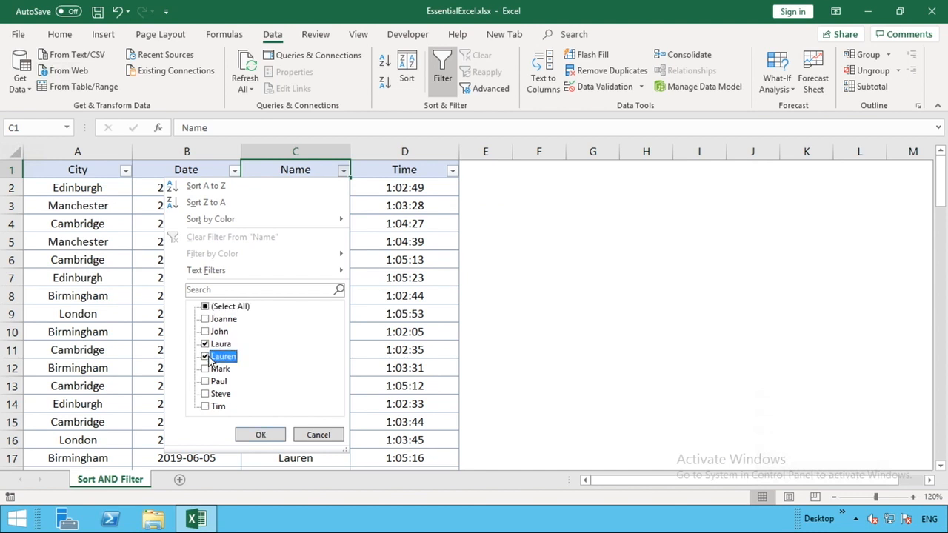
left_click(207, 369)
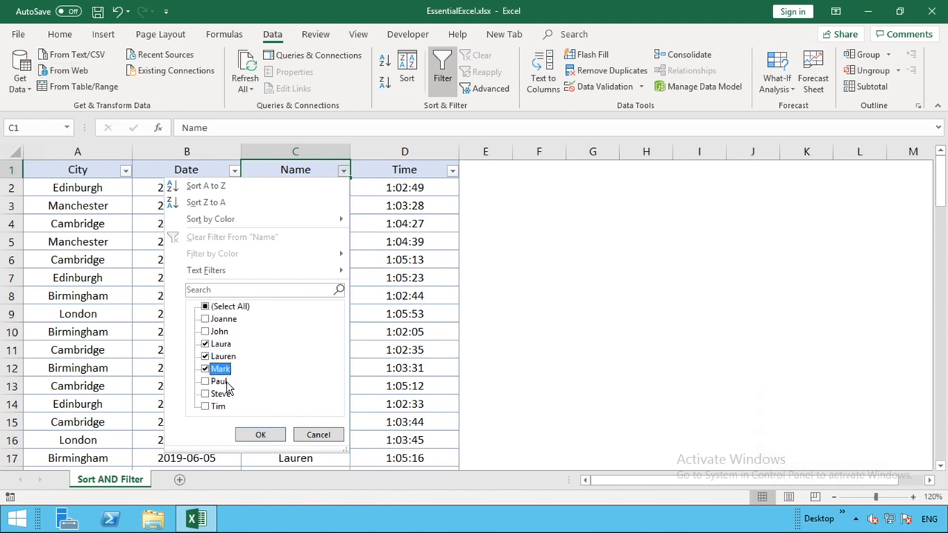
left_click(278, 436)
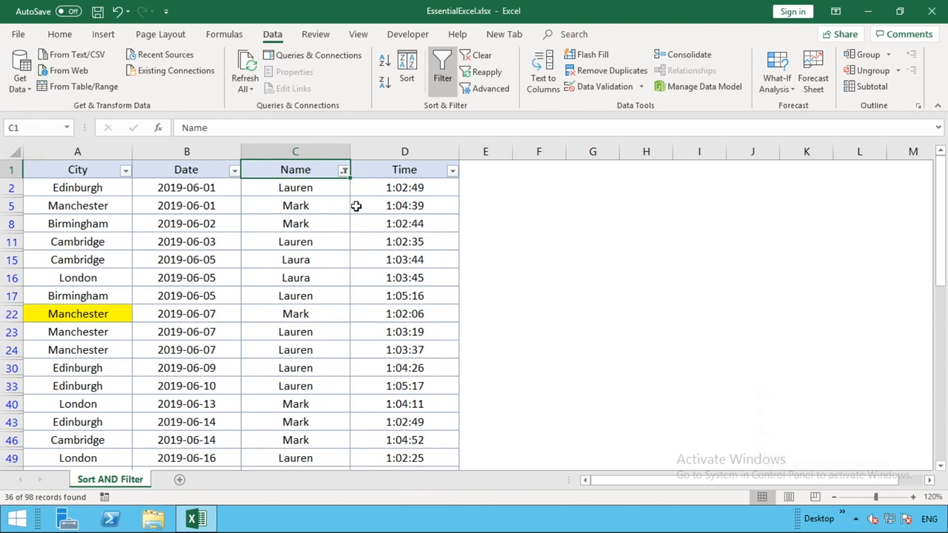
- Filter the Name column to include every name except the last listed one, and clear that filter
left_click(344, 171)
left_click(222, 308)
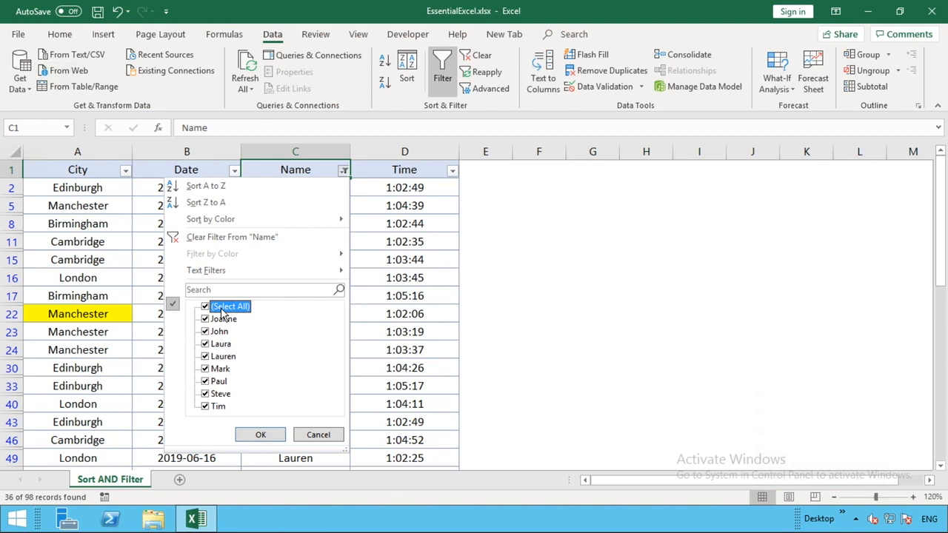
left_click(208, 411)
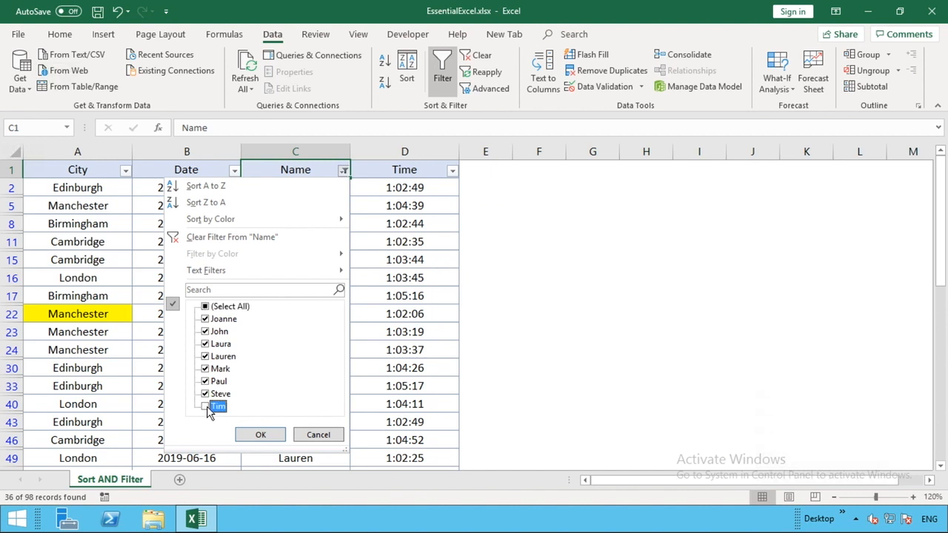
left_click(249, 435)
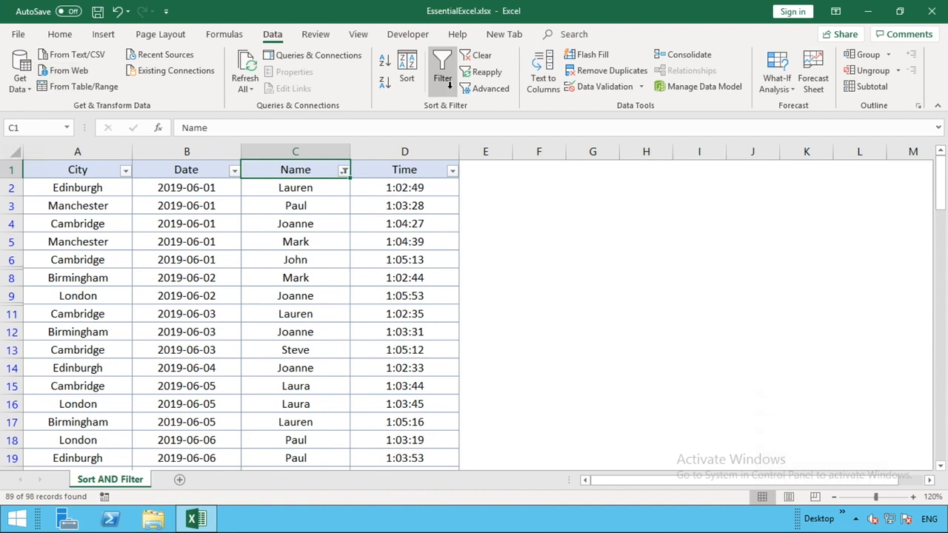
left_click(469, 65)
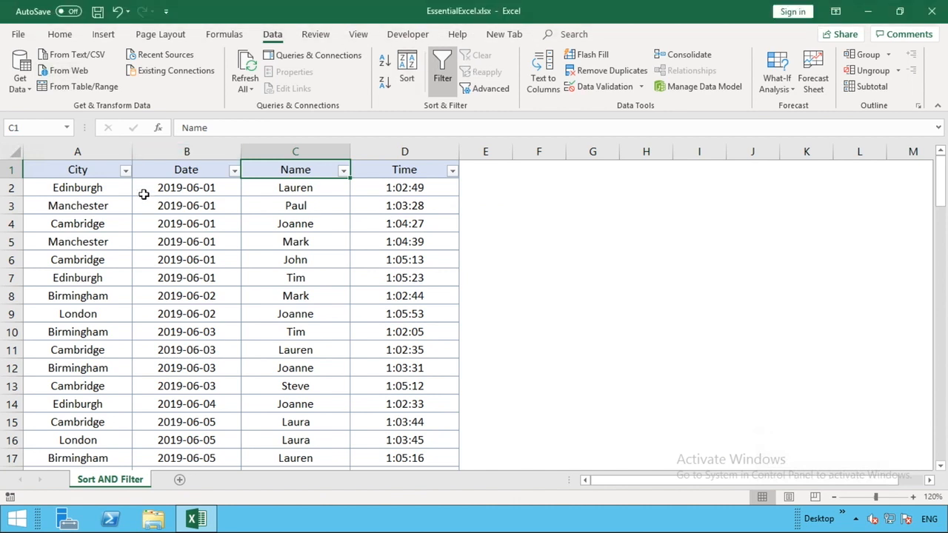
- Filter the City column by the yellow cell color
left_click(126, 171)
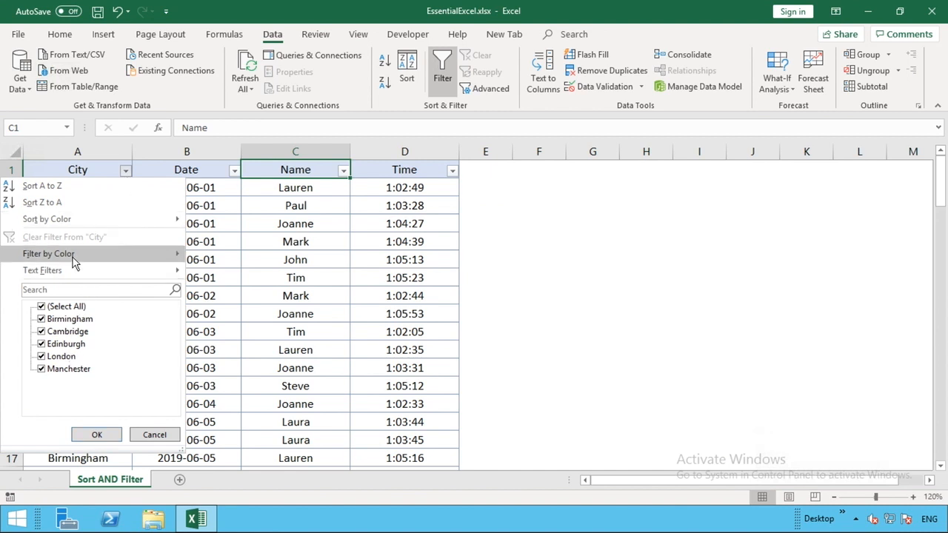
mouse_move(74, 262)
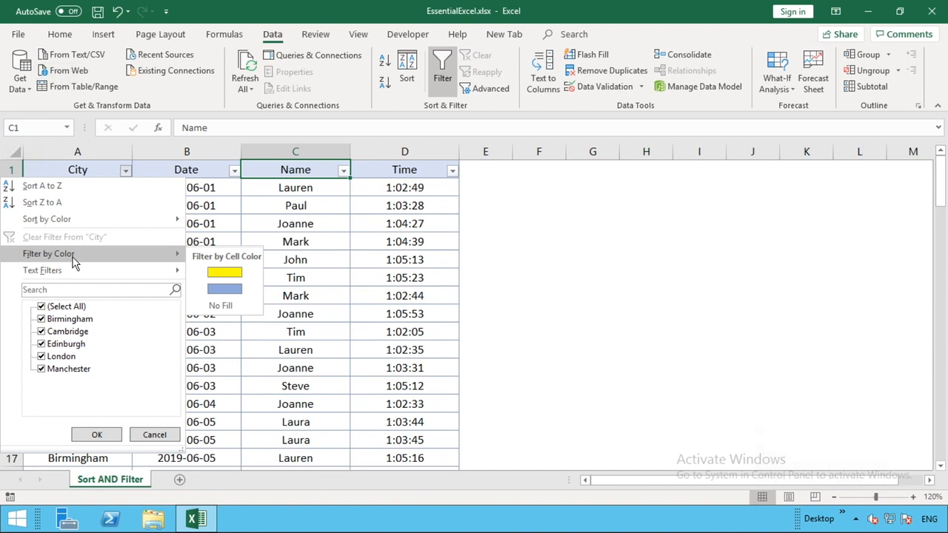
left_click(234, 277)
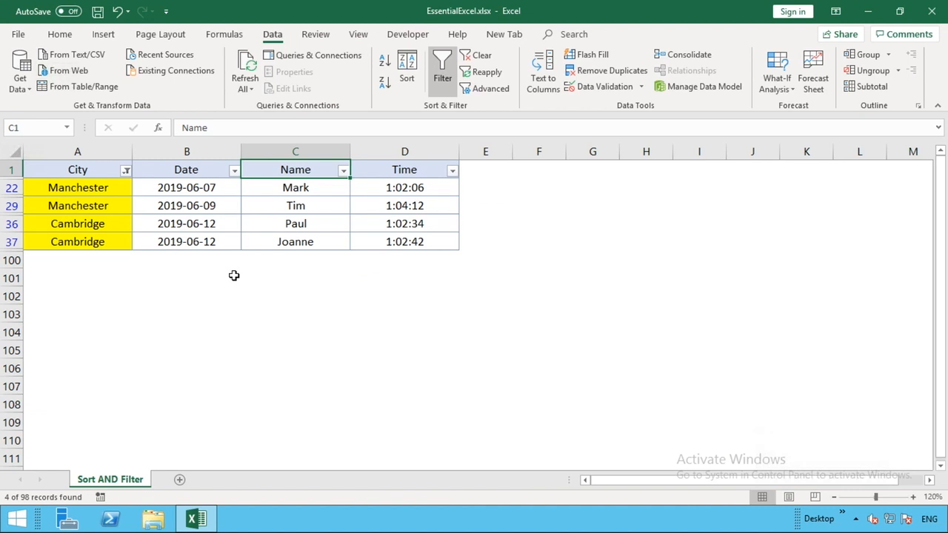
- Filter the City column by the blue cell color and remove the color filter to restore all rows
left_click(126, 171)
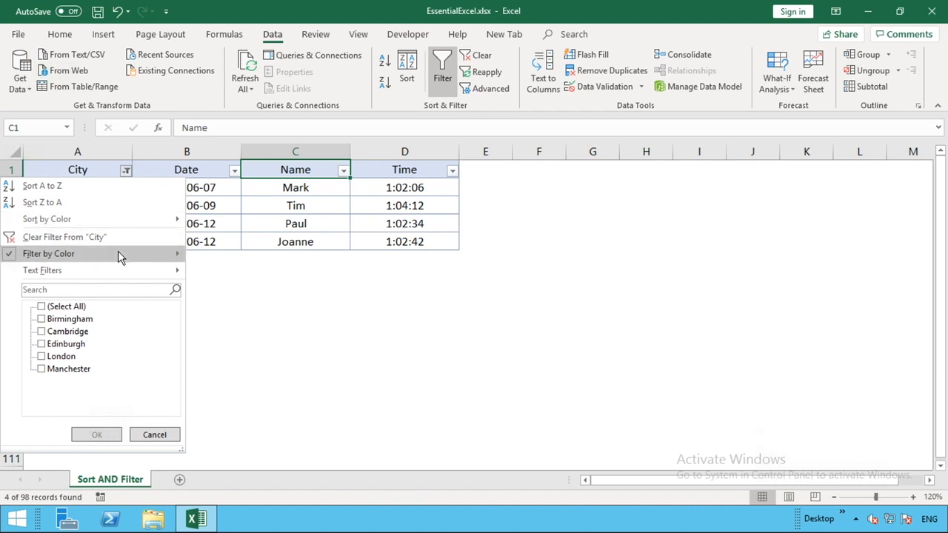
mouse_move(119, 254)
left_click(220, 291)
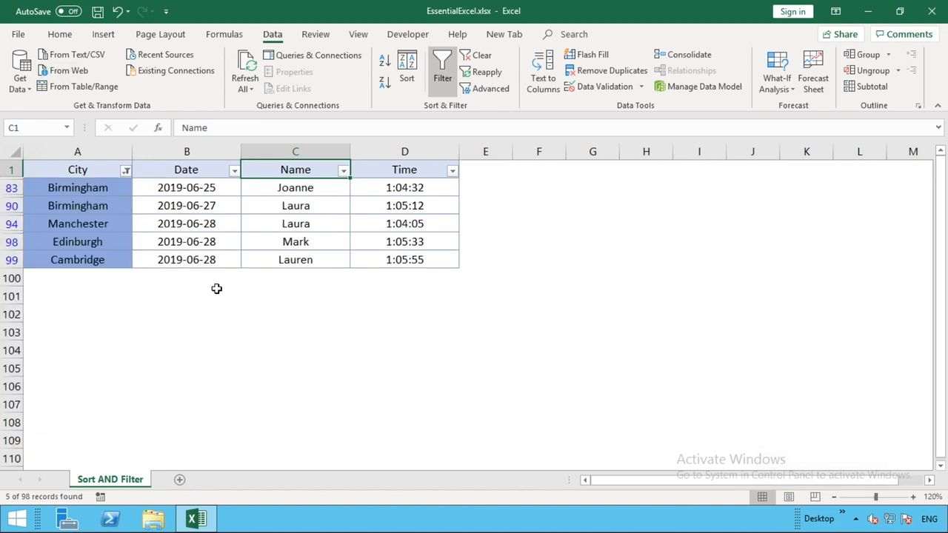
key("ctrl+z")
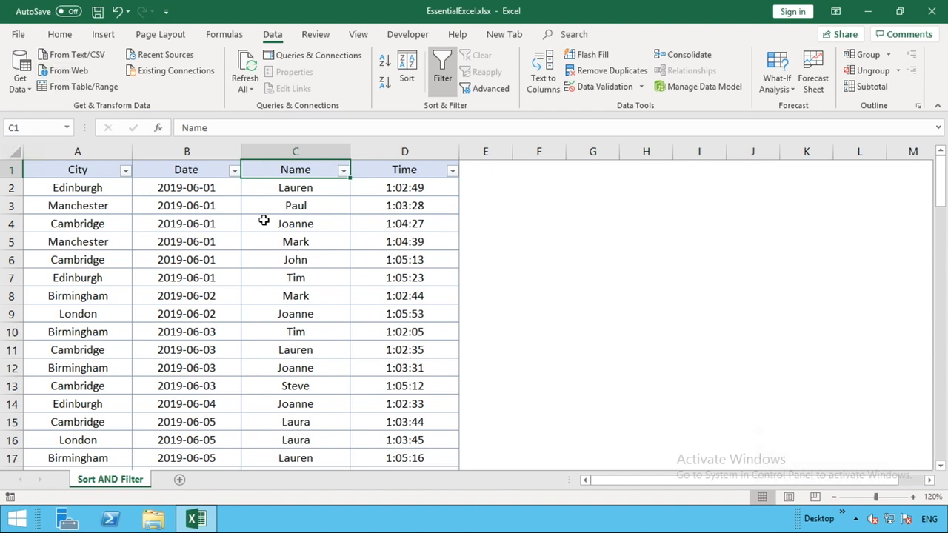
- Filter the City column to show only cities beginning with E, and clear that filter
left_click(126, 172)
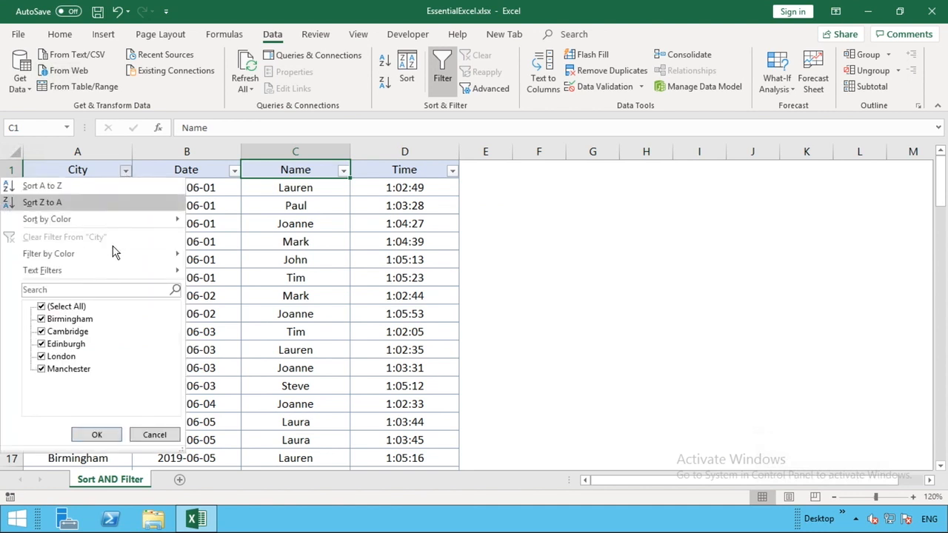
mouse_move(102, 271)
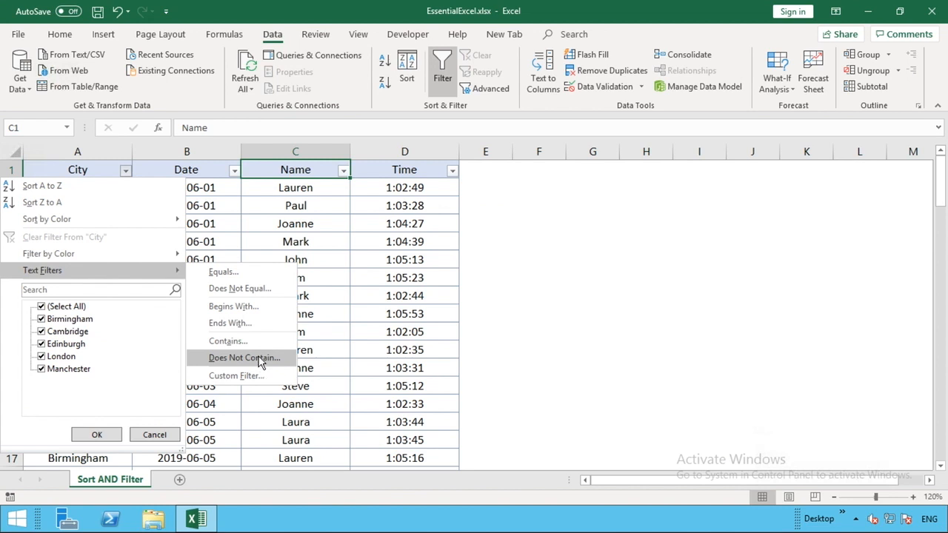
left_click(254, 314)
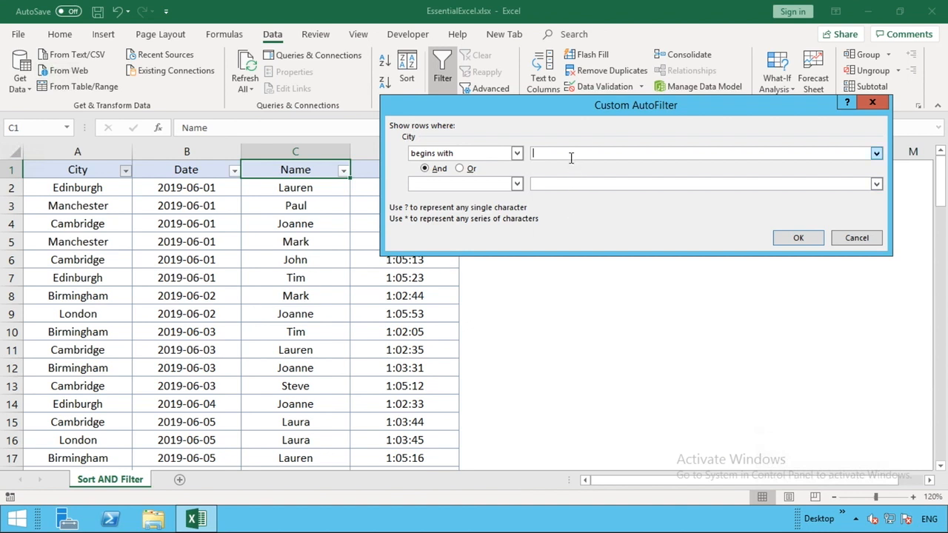
type("E")
left_click(787, 239)
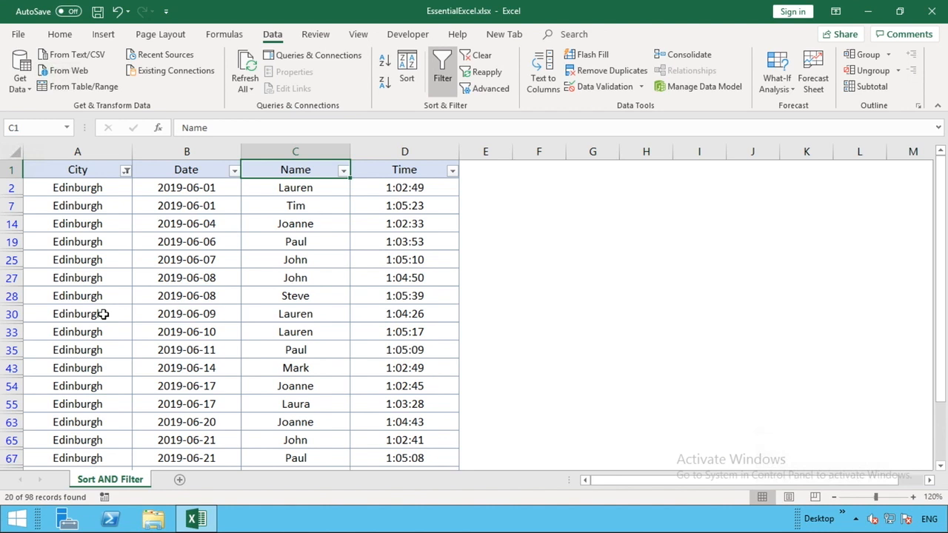
left_click(478, 56)
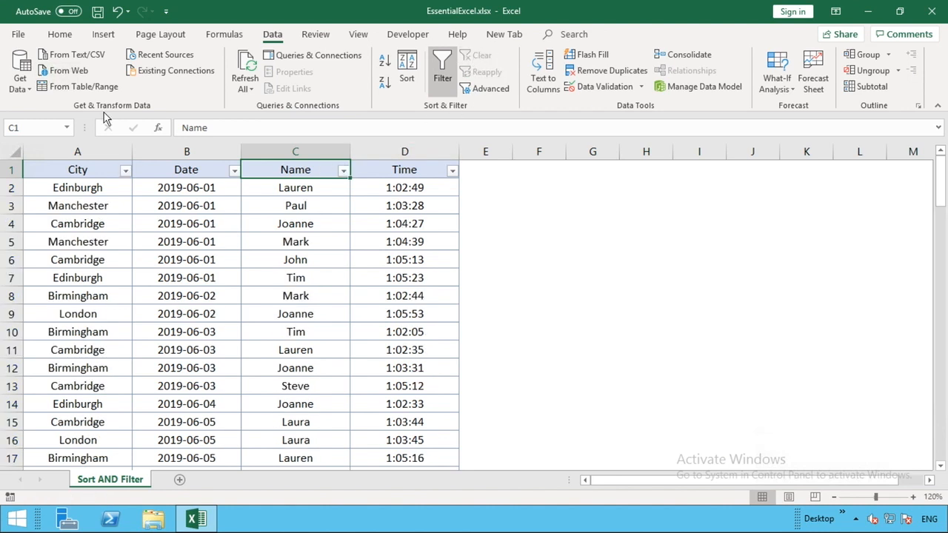
- Set up a custom City text filter for values that begin with E, with Or joining a second condition
left_click(124, 171)
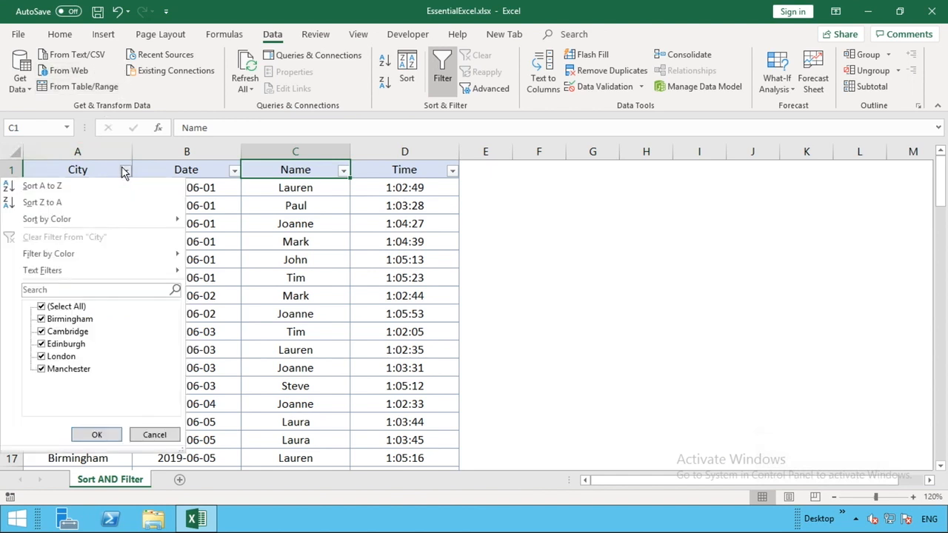
mouse_move(121, 256)
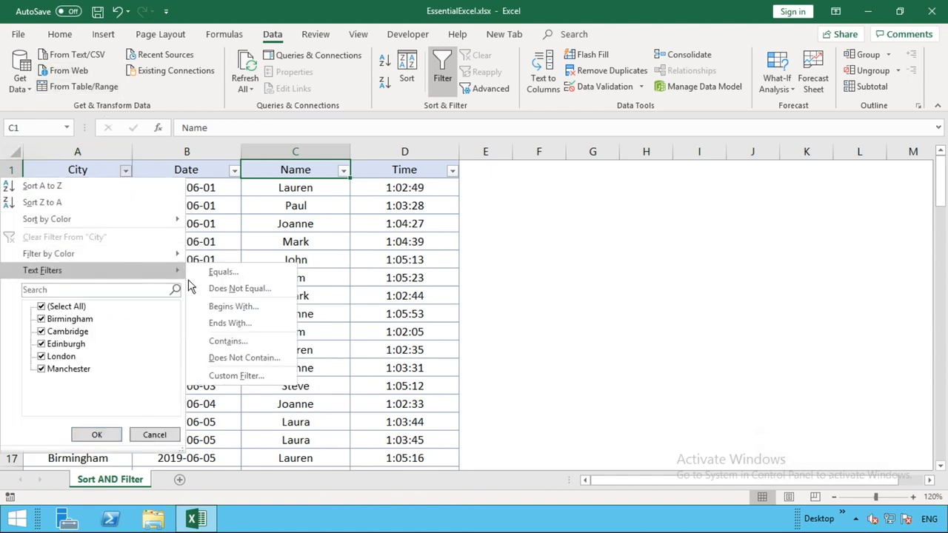
left_click(232, 305)
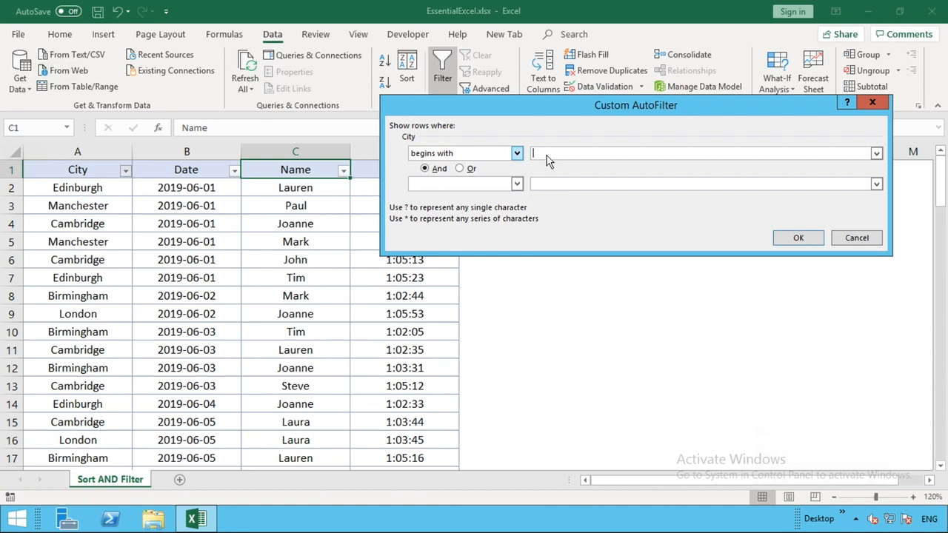
type("E")
left_click(468, 169)
- Add "begins with L" as the second City condition, and clear the filter once it has been applied
left_click(516, 183)
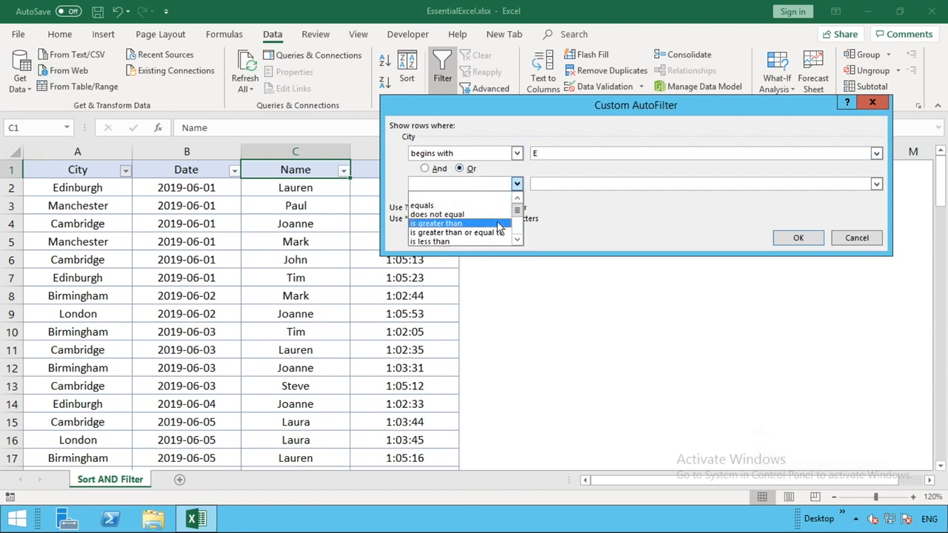
left_click(516, 240)
left_click(517, 239)
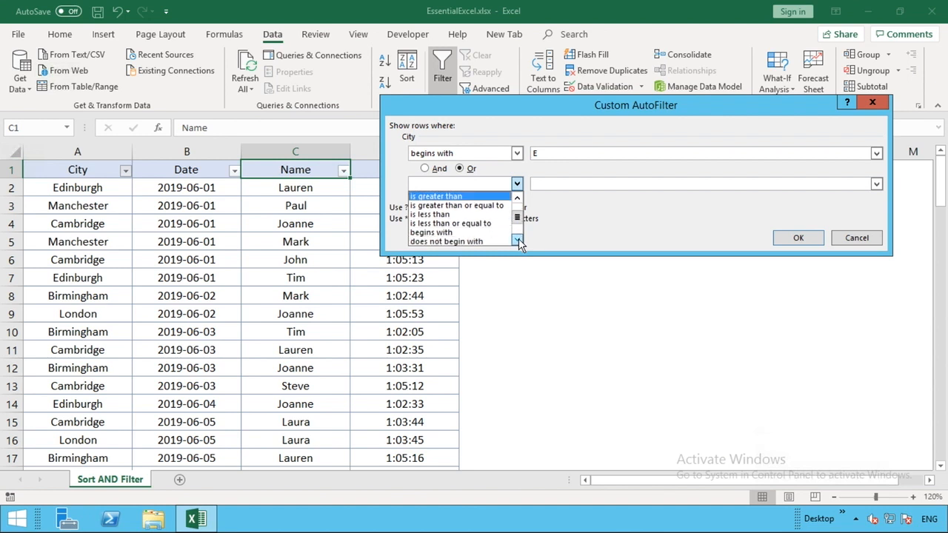
left_click(468, 234)
left_click(516, 184)
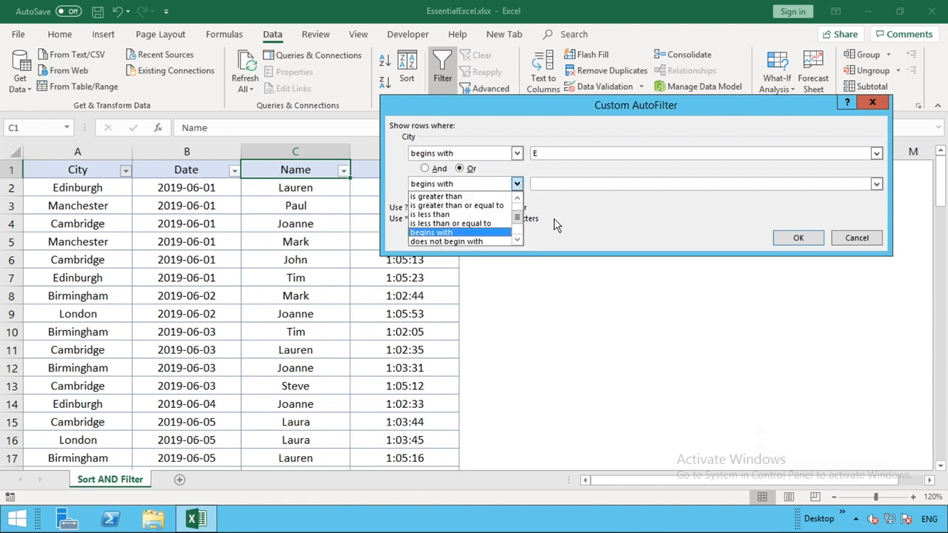
left_click(557, 225)
left_click(565, 184)
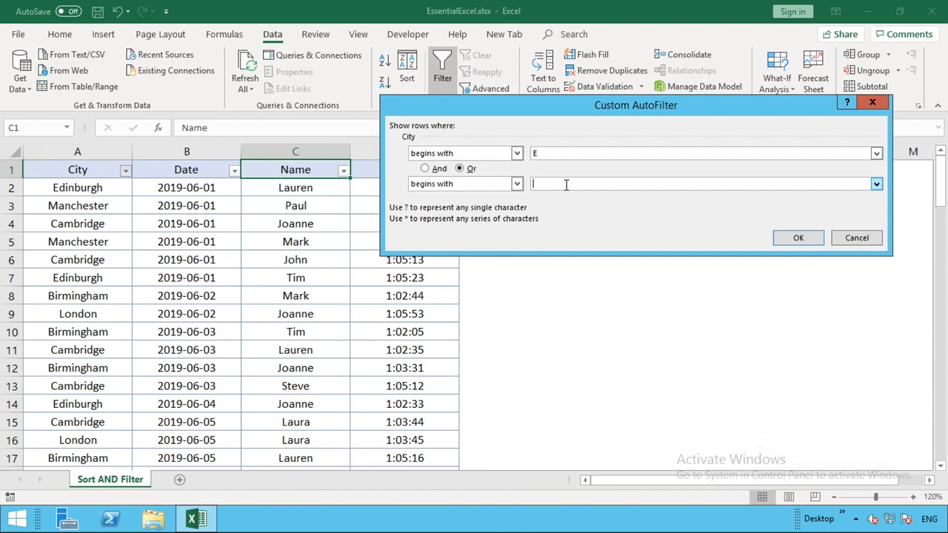
type("L")
left_click(797, 237)
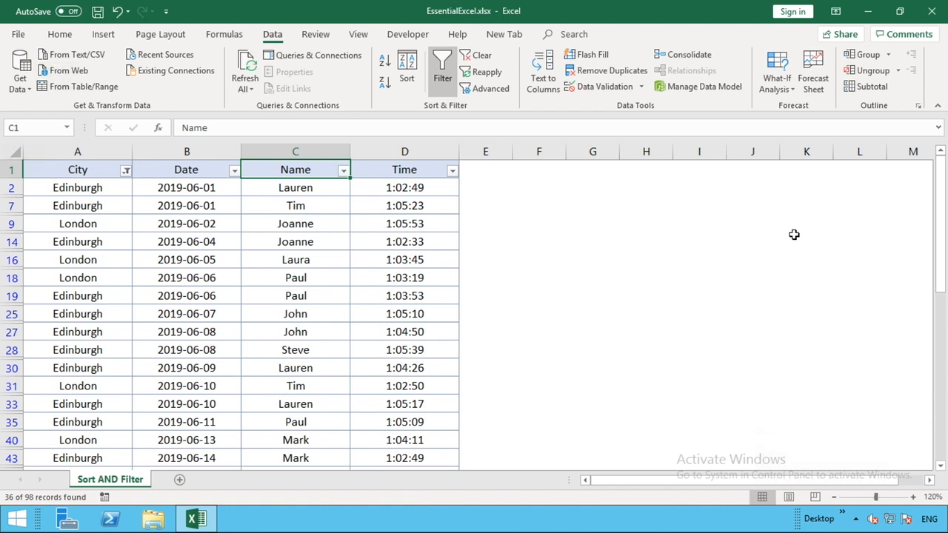
left_click(478, 57)
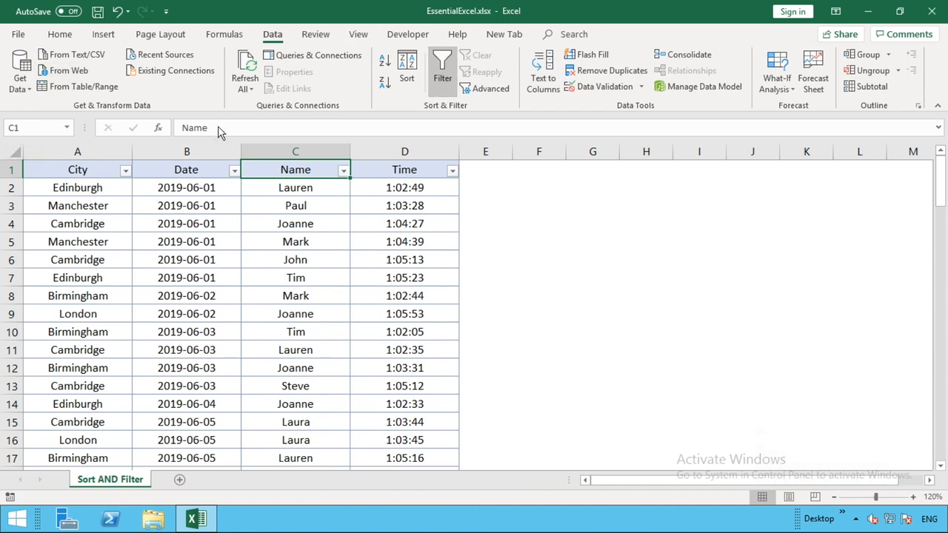
- Examine the year, month and day grouping in the Date column's filter list by collapsing and expanding its levels
left_click(234, 171)
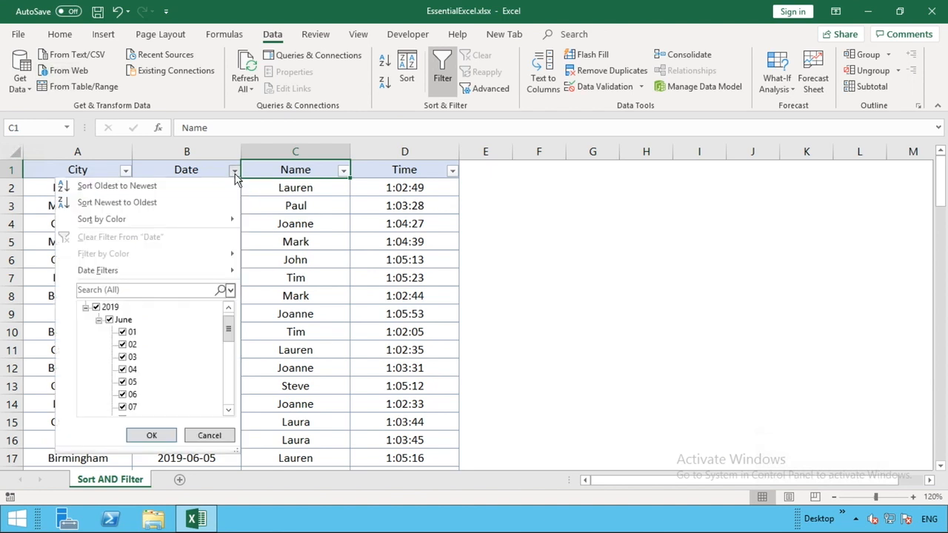
mouse_move(181, 278)
mouse_move(229, 334)
left_mouse_down()
mouse_move(229, 409)
mouse_move(232, 315)
left_mouse_up()
left_click(98, 331)
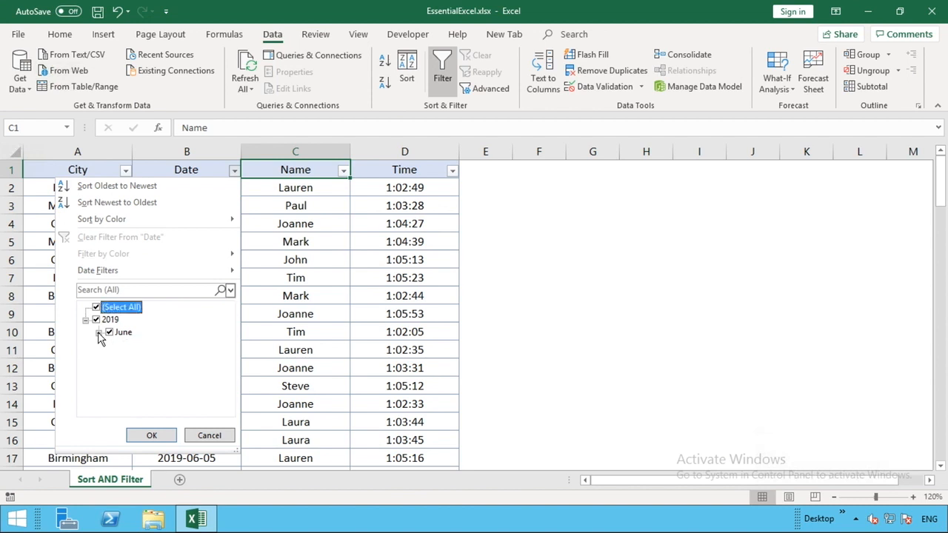
left_click(86, 321)
left_click(86, 320)
left_click(100, 333)
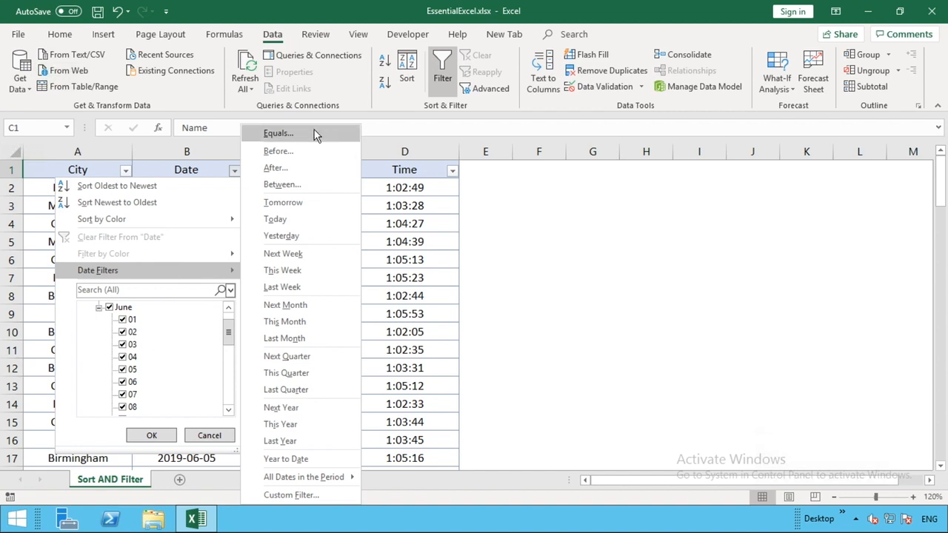
- Filter the Date column to show only dates after 6/10/2019
left_click(297, 168)
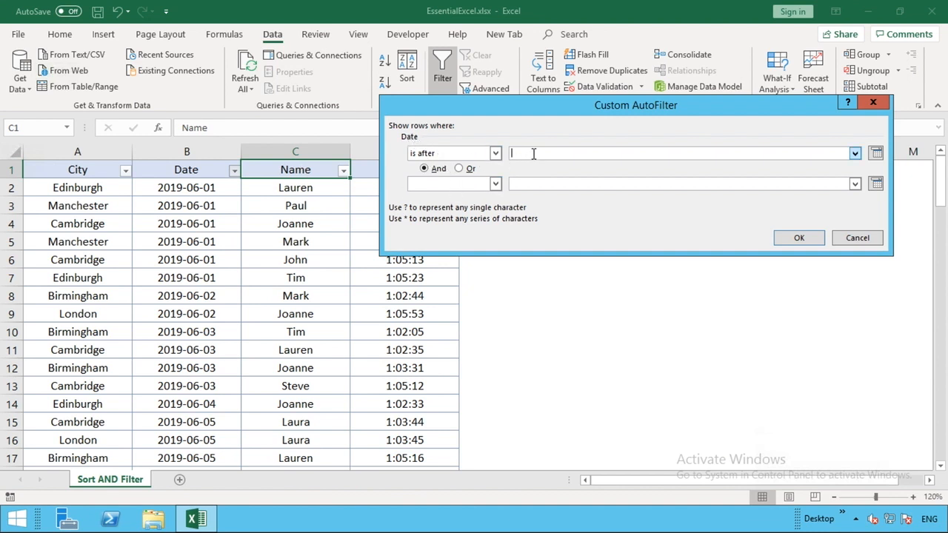
type("1/6/2019")
left_click(511, 153)
key("Delete")
type("6")
key("BackSpace")
type("10/2019")
left_click(799, 238)
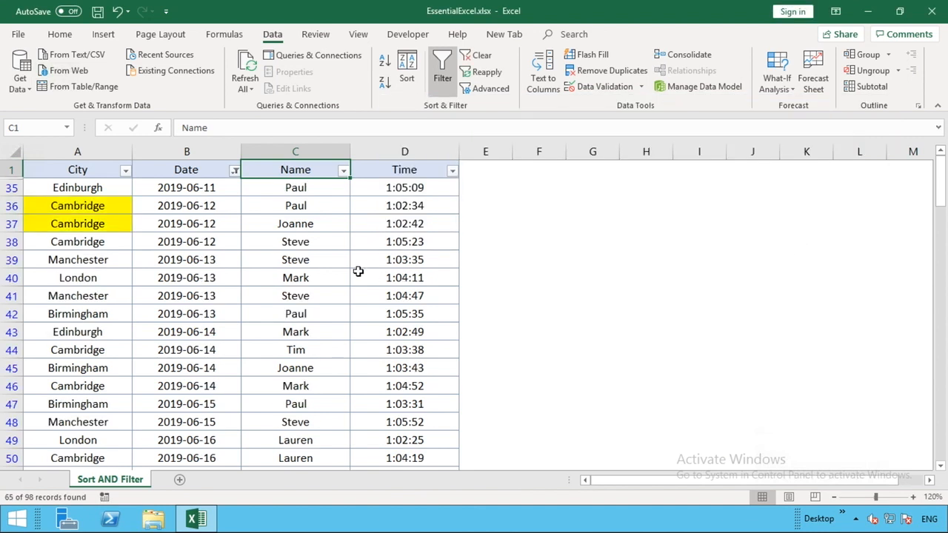
- Review the day entries in the Date column's enlarged filter list, and clear the Date filter to restore all rows
left_click(203, 370)
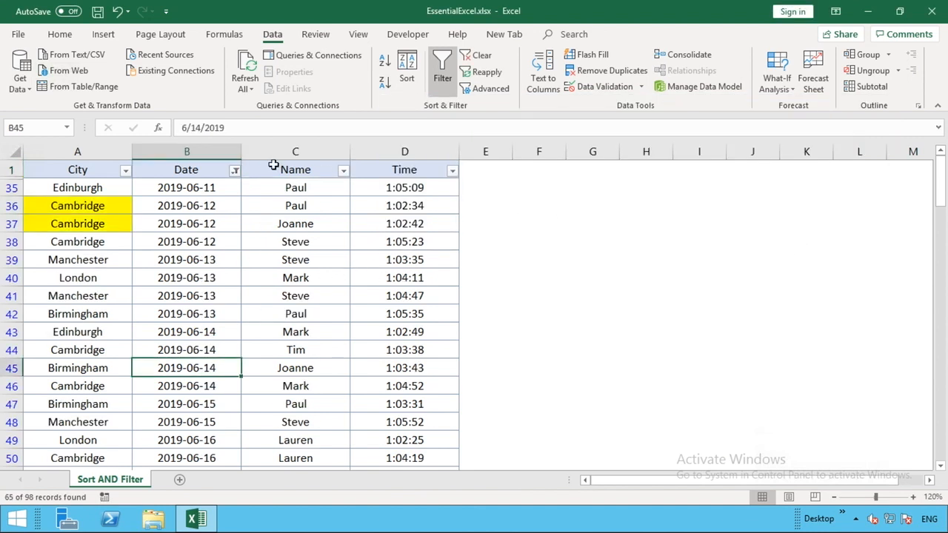
left_click(235, 171)
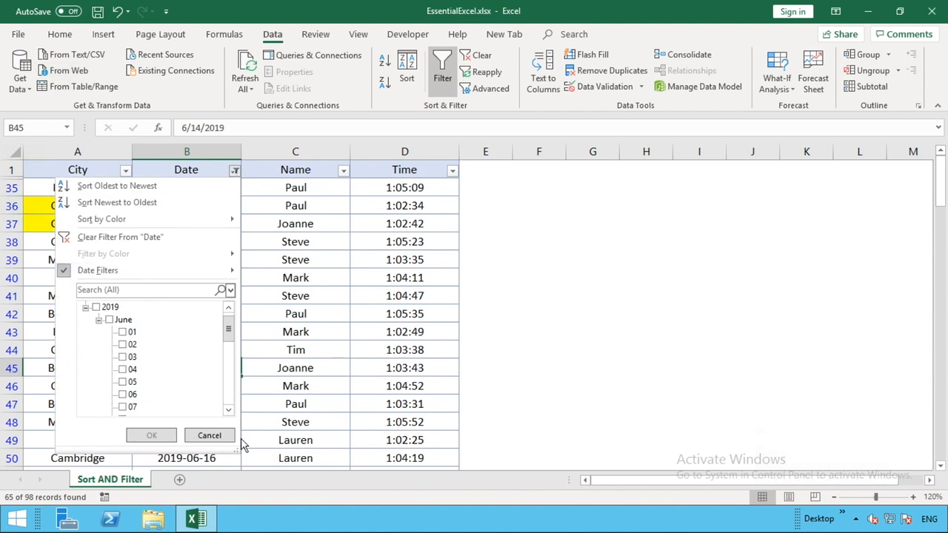
left_click_drag(239, 453, 240, 474)
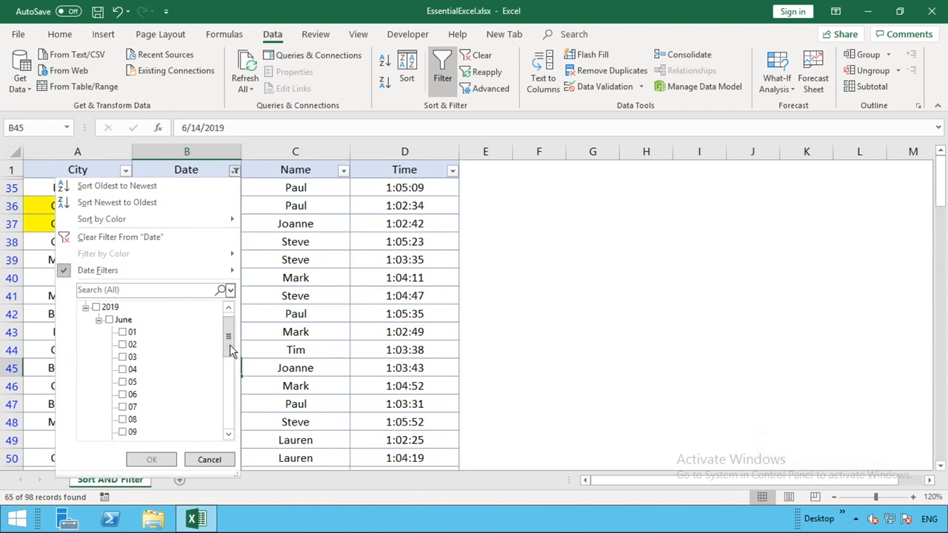
scroll(230, 344, "down", 1)
left_click_drag(230, 345, 230, 425)
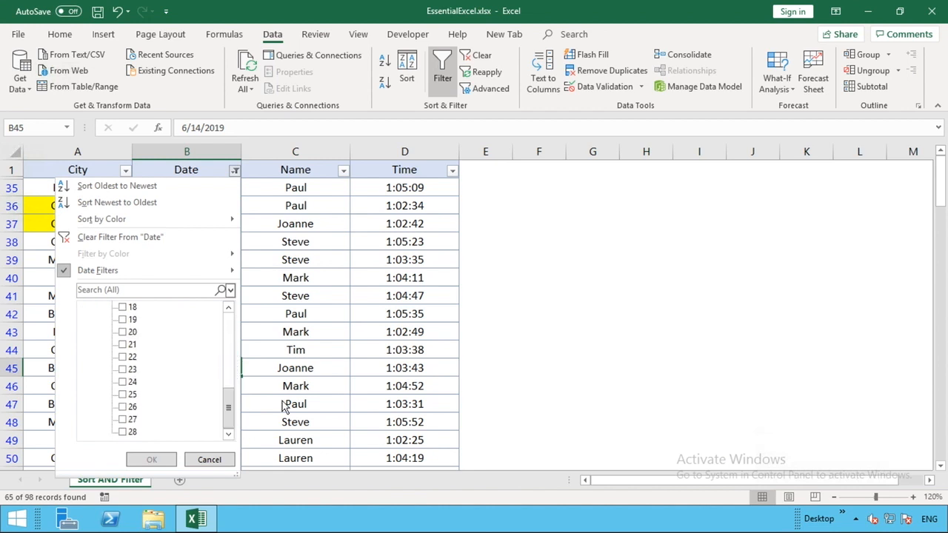
left_click(286, 408)
left_click(202, 247)
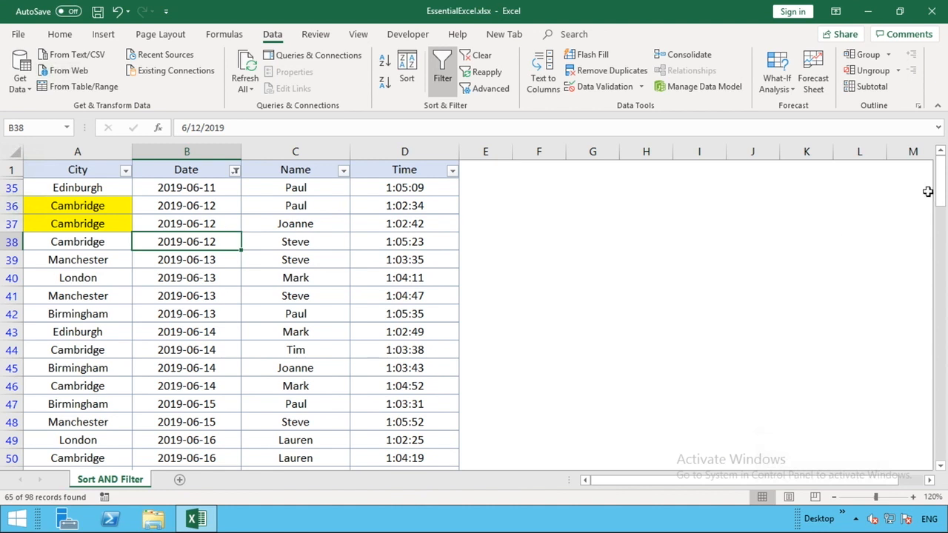
left_click_drag(942, 194, 942, 154)
left_click(478, 56)
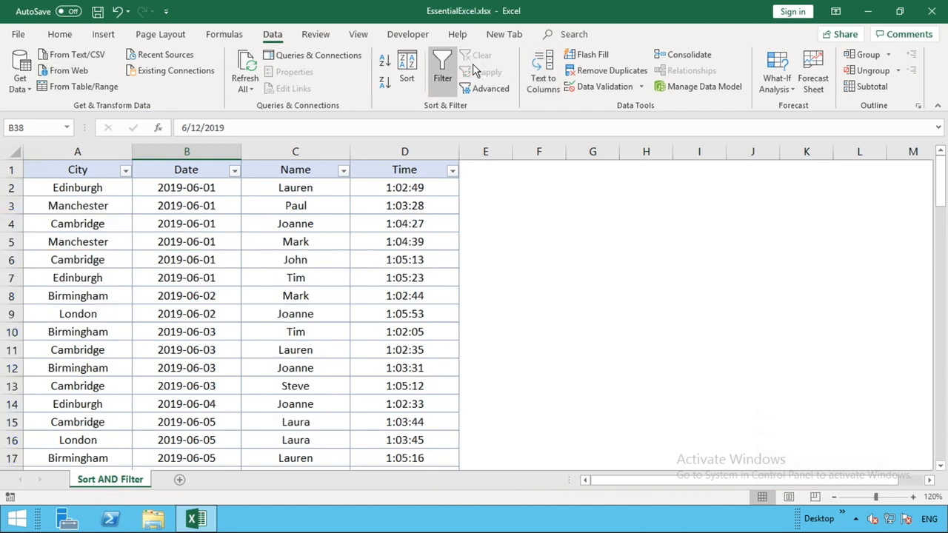
- Examine the number filter options available for the Time column without applying one
left_click(453, 172)
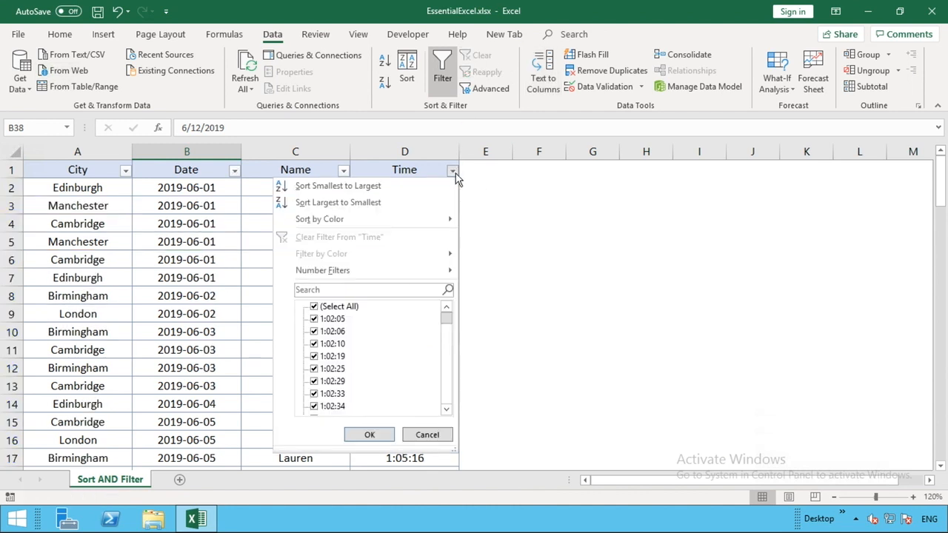
mouse_move(384, 273)
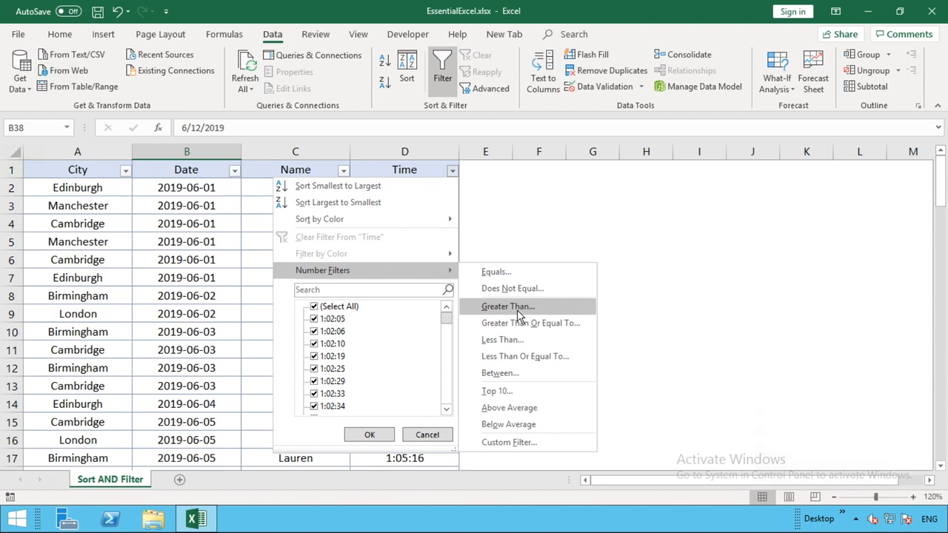
left_click(607, 252)
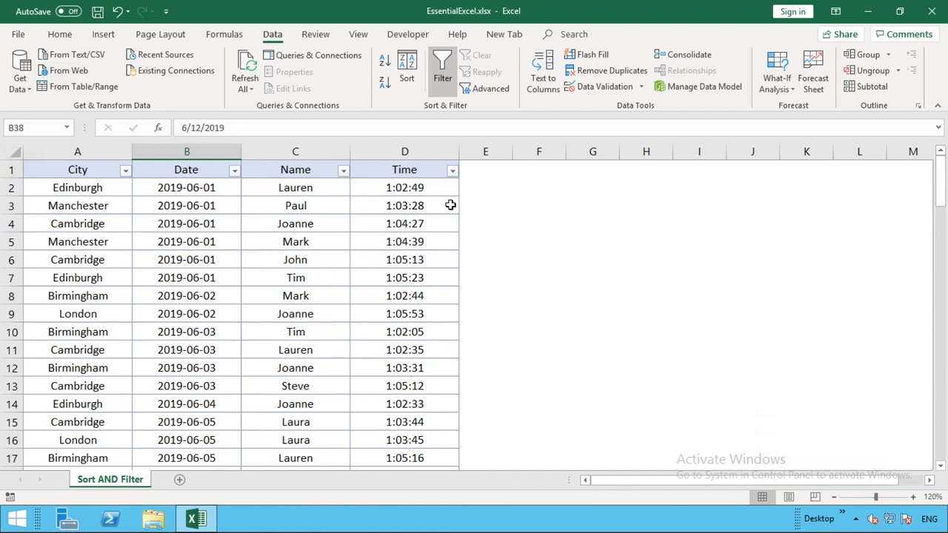
- Try the search text "j" in the Name column's filter list, and filter the column by the search text "m" instead
left_click(319, 169)
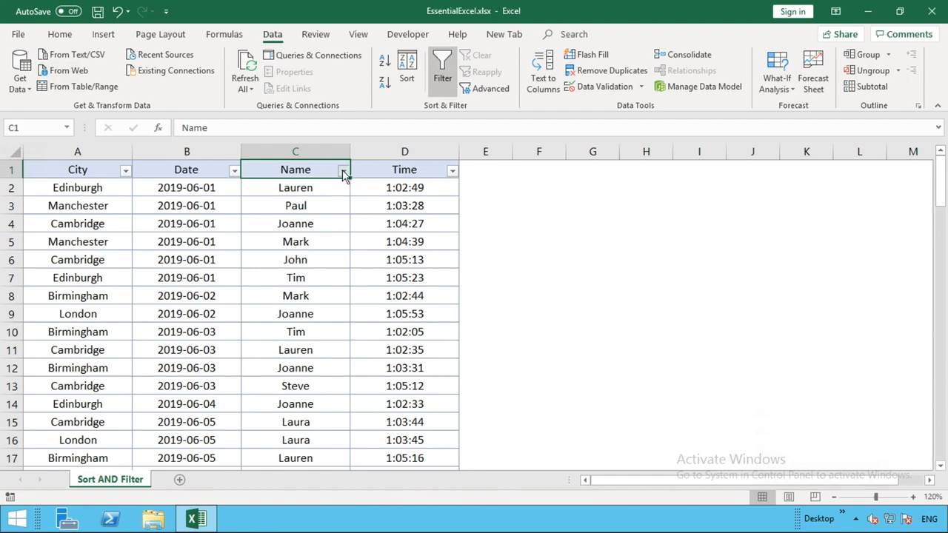
left_click(343, 172)
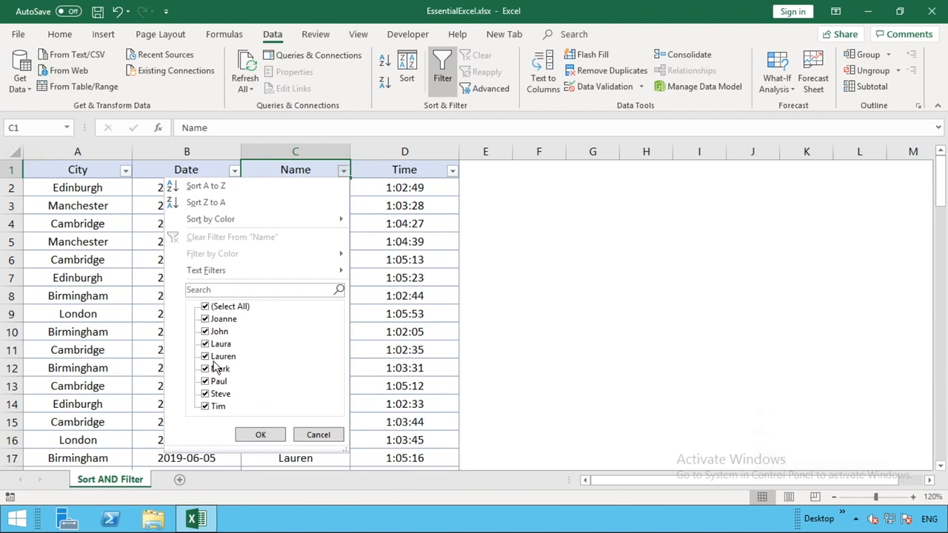
left_click(233, 288)
type("j")
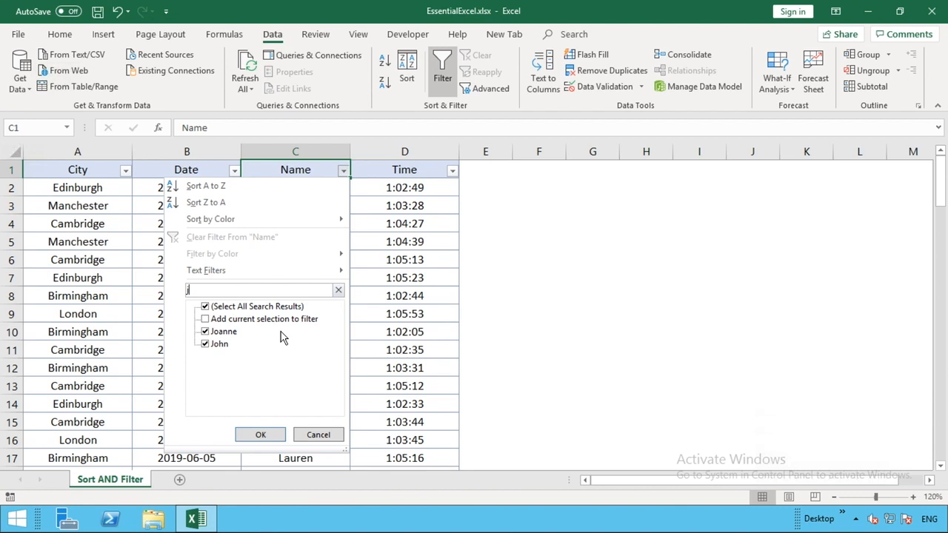
key("BackSpace")
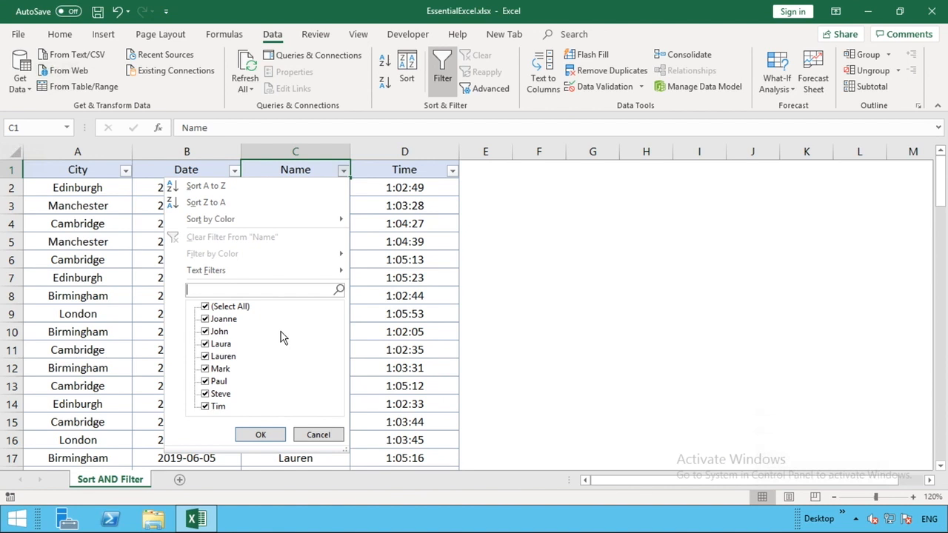
type("m")
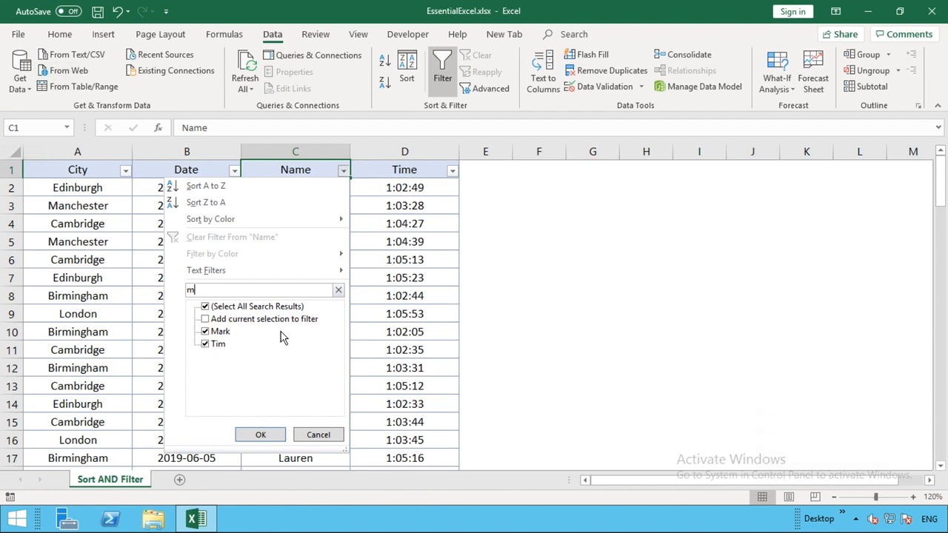
type("a")
key("BackSpace")
left_click(270, 434)
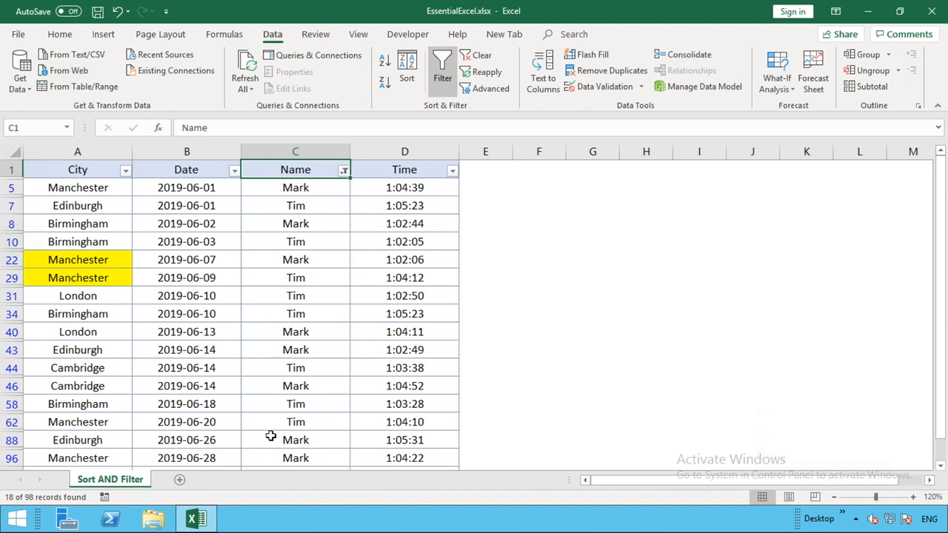